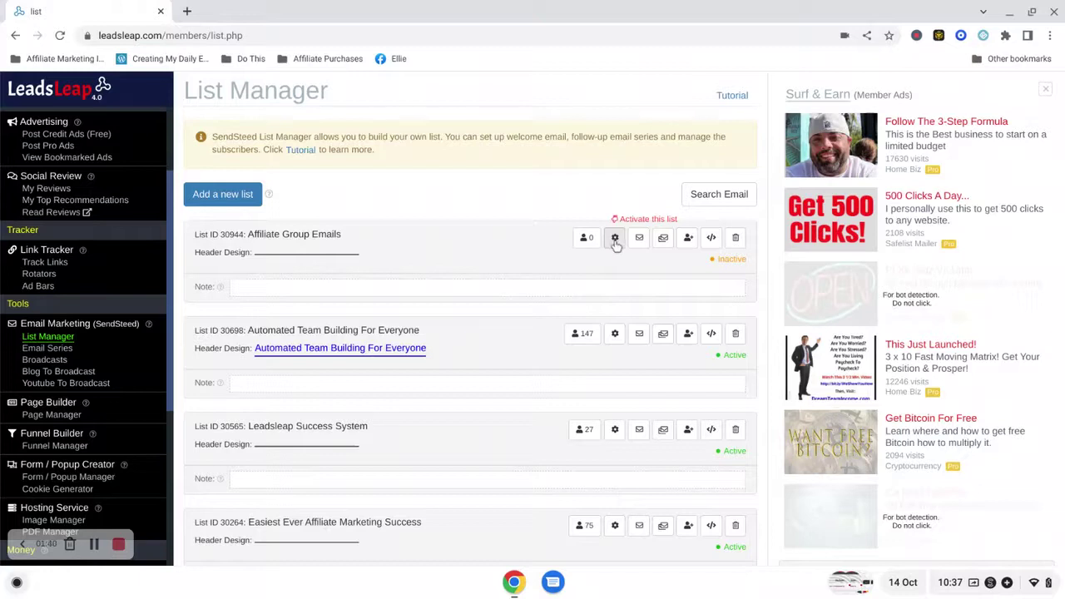
# - Open the welcome email of the Affiliate Group Emails list for editing
pyautogui.click(615, 239)
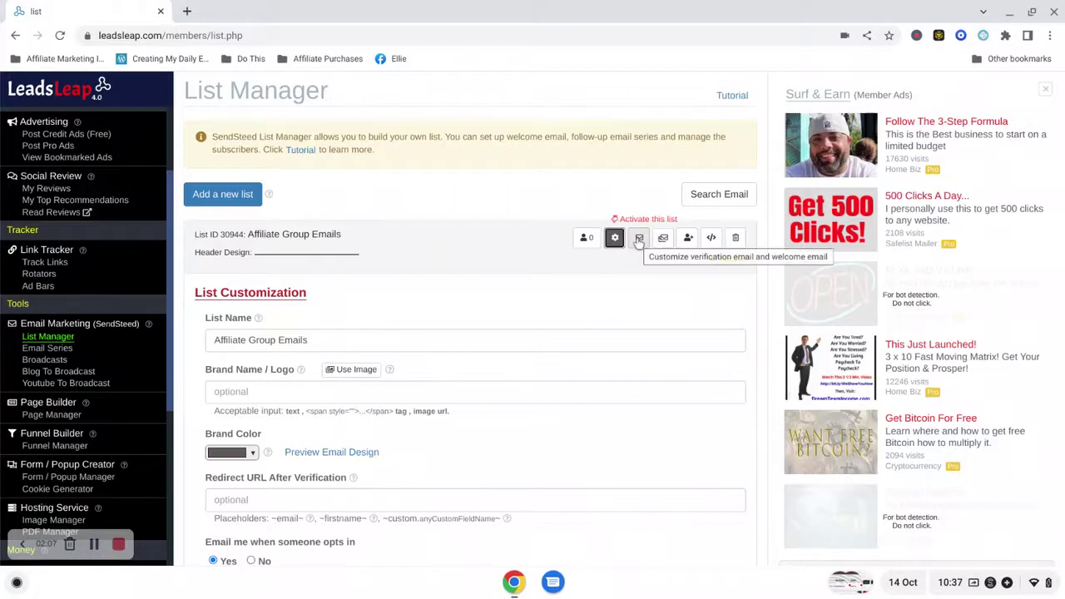
pyautogui.click(639, 240)
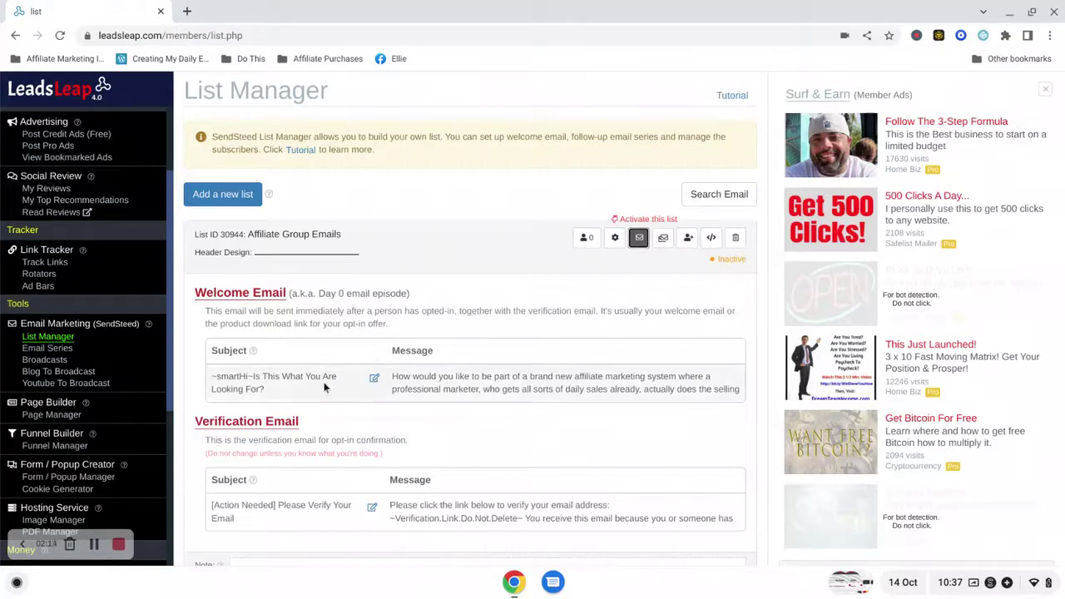
pyautogui.click(375, 380)
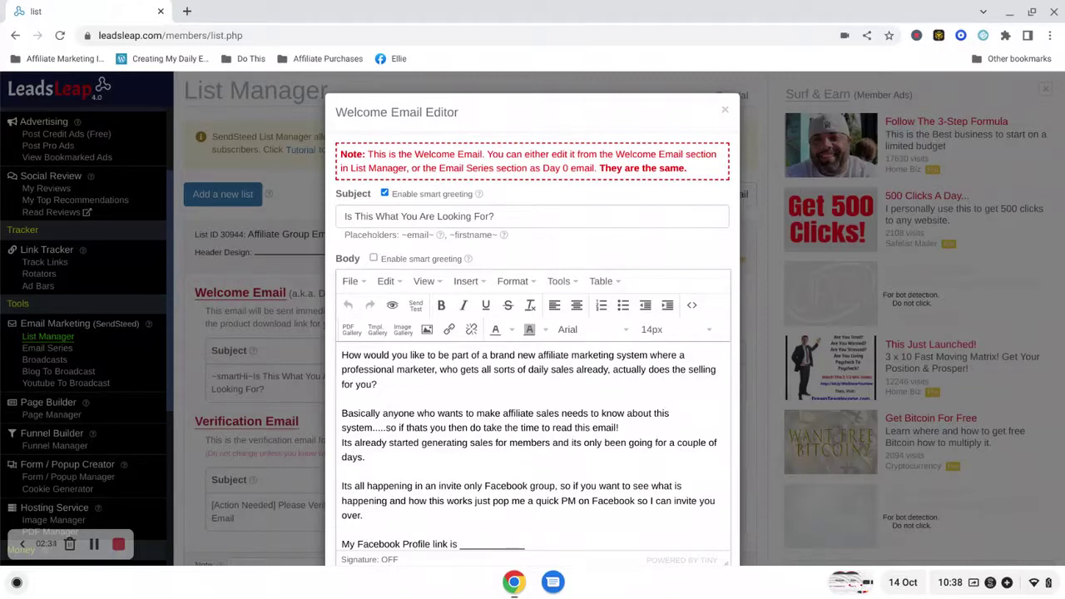
# - Copy and clear the welcome email's subject, and fill it in again as "Is This What You Are Looking For?"
pyautogui.click(493, 216)
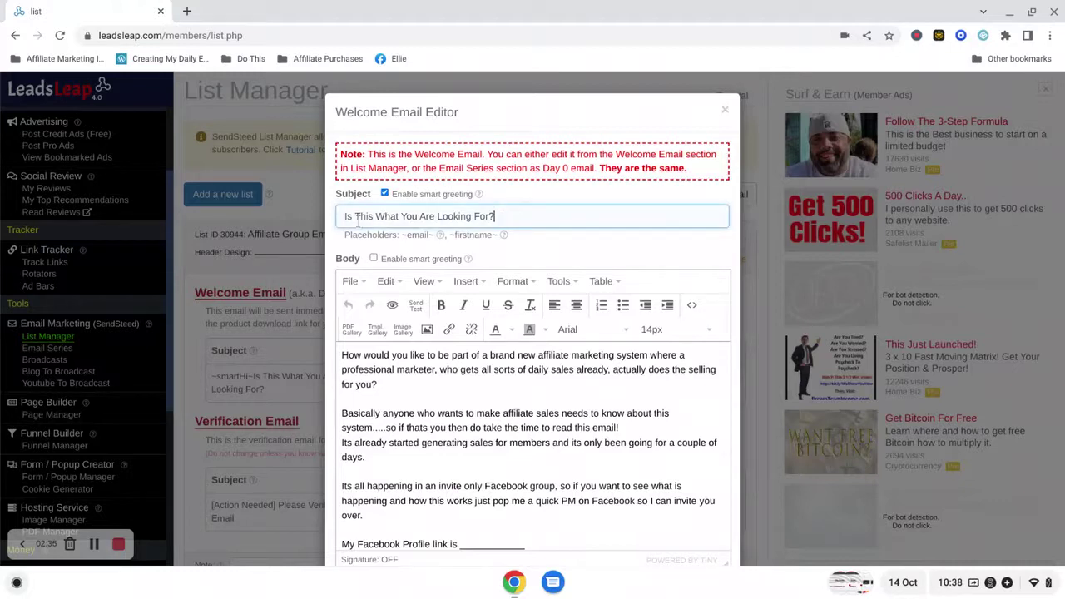
pyautogui.keyDown('shift'); pyautogui.click(333, 223); pyautogui.keyUp('shift')
pyautogui.hotkey('ctrl', 'c')
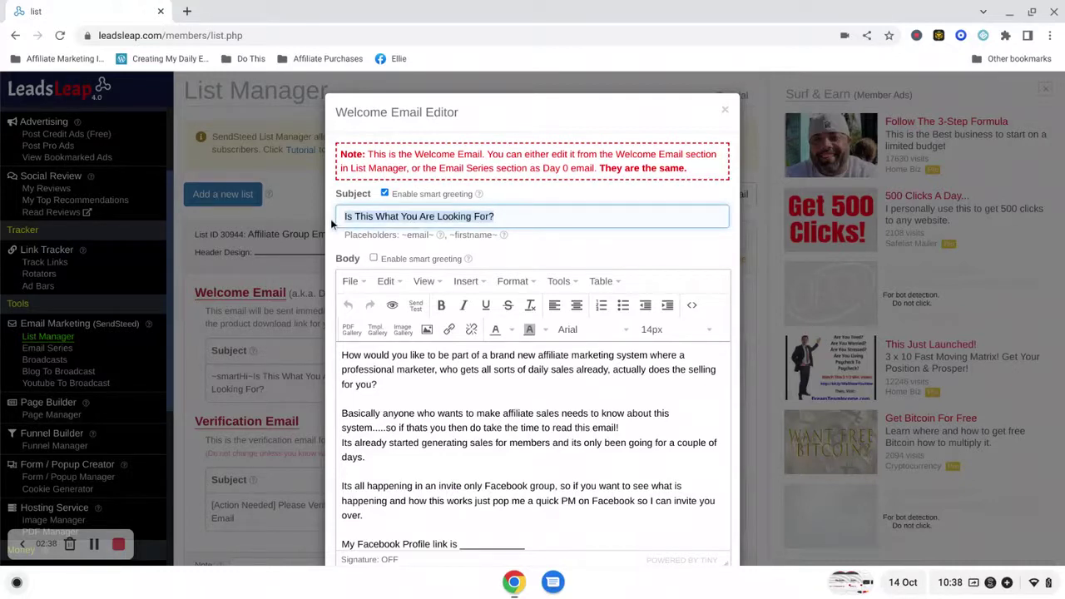
pyautogui.press('BackSpace')
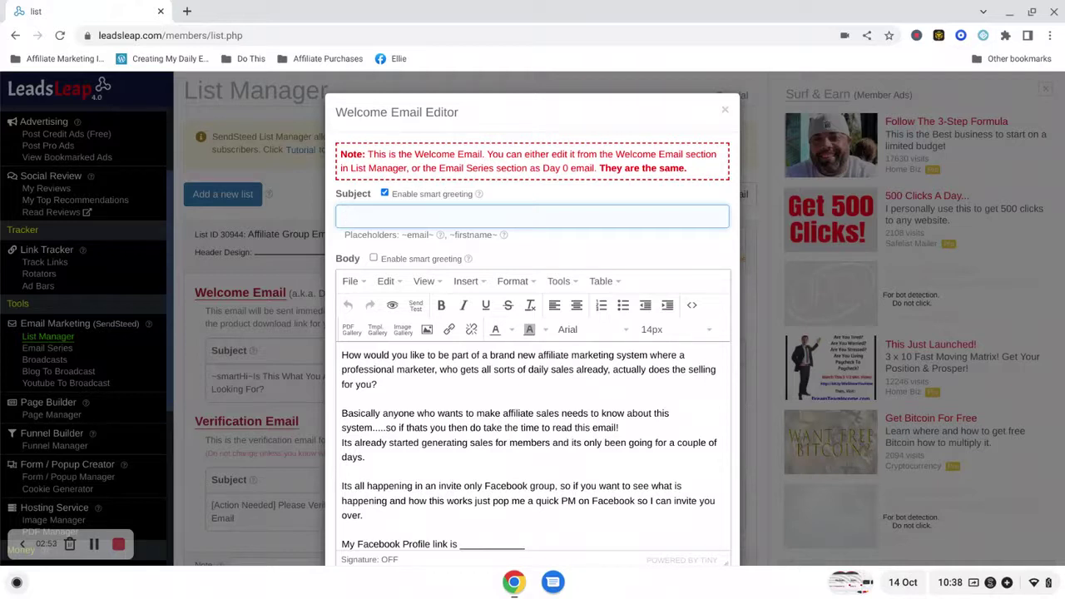
pyautogui.hotkey('ctrl', 'v')
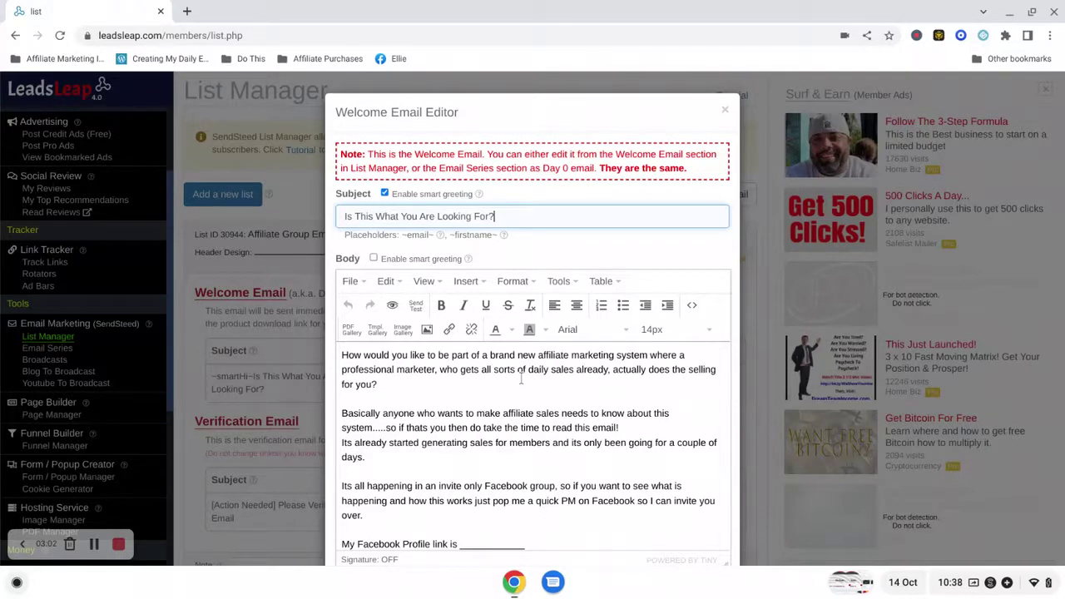
# - Replace the welcome email's whole body with the invite-only Facebook group message, and save the changes
pyautogui.scroll(-3, 521, 379)
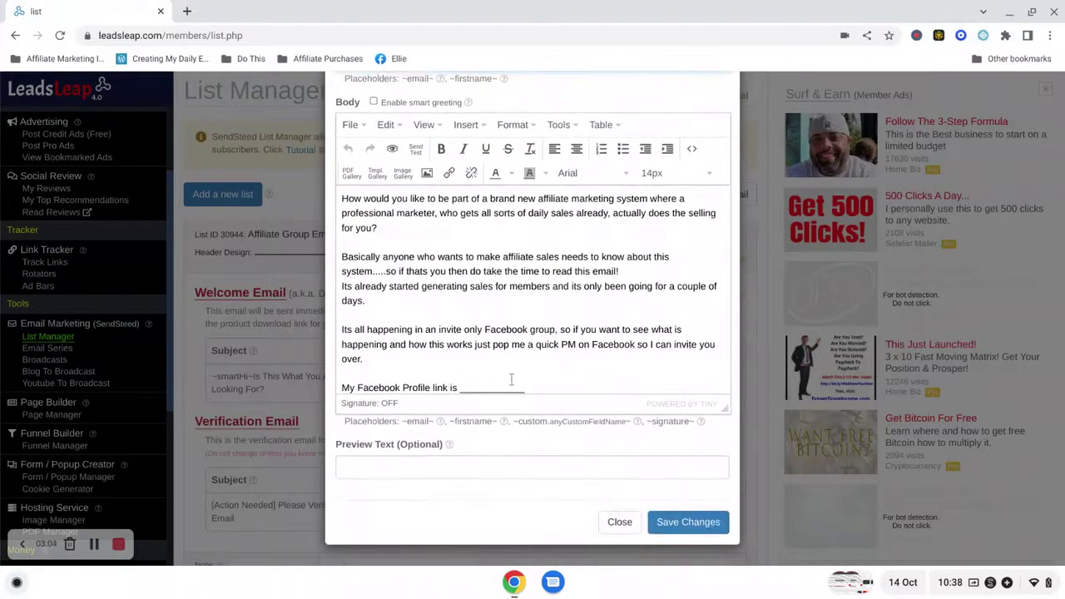
pyautogui.click(342, 200)
pyautogui.moveTo(342, 199); pyautogui.dragTo(560, 393)
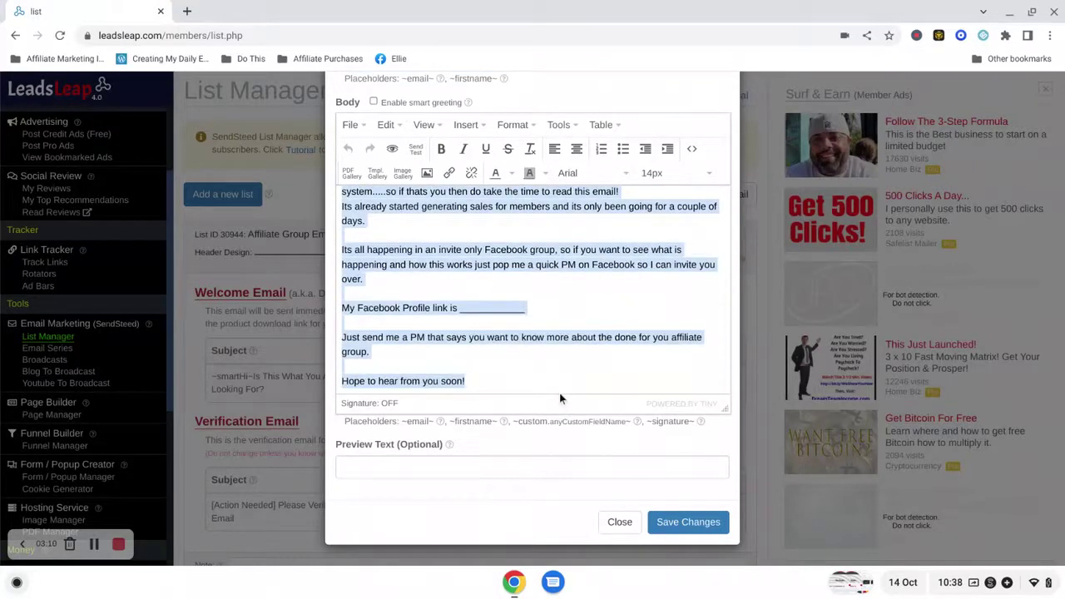
pyautogui.press('BackSpace')
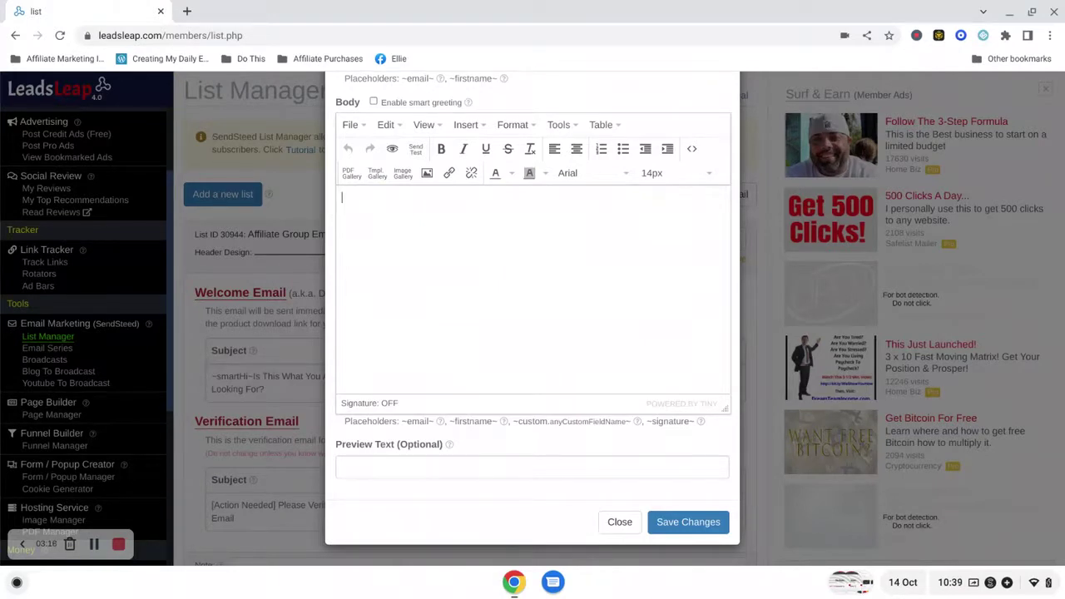
pyautogui.hotkey('ctrl', 'v')
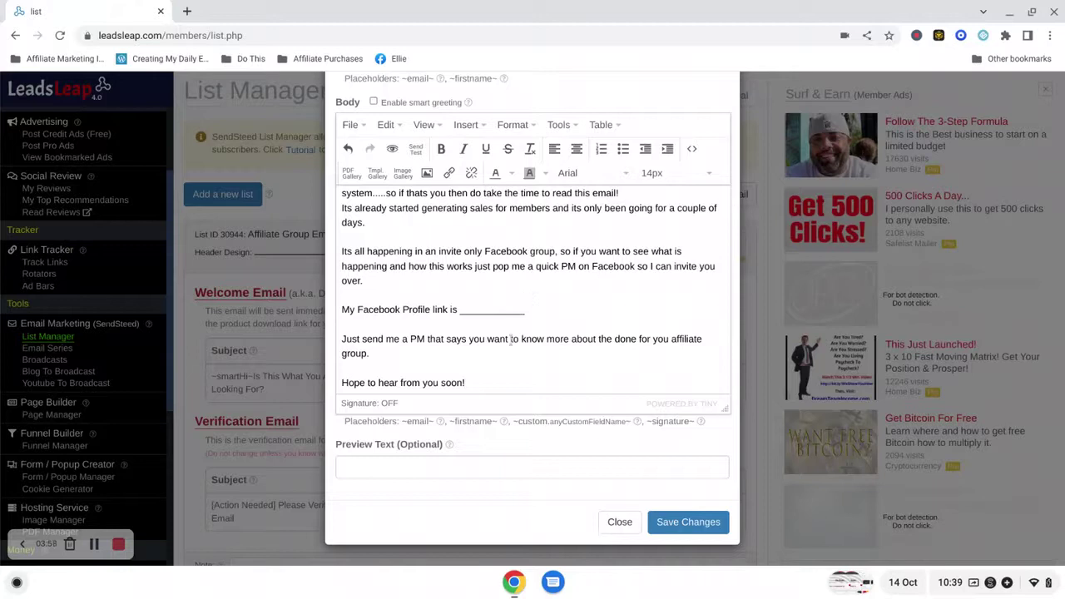
pyautogui.click(690, 529)
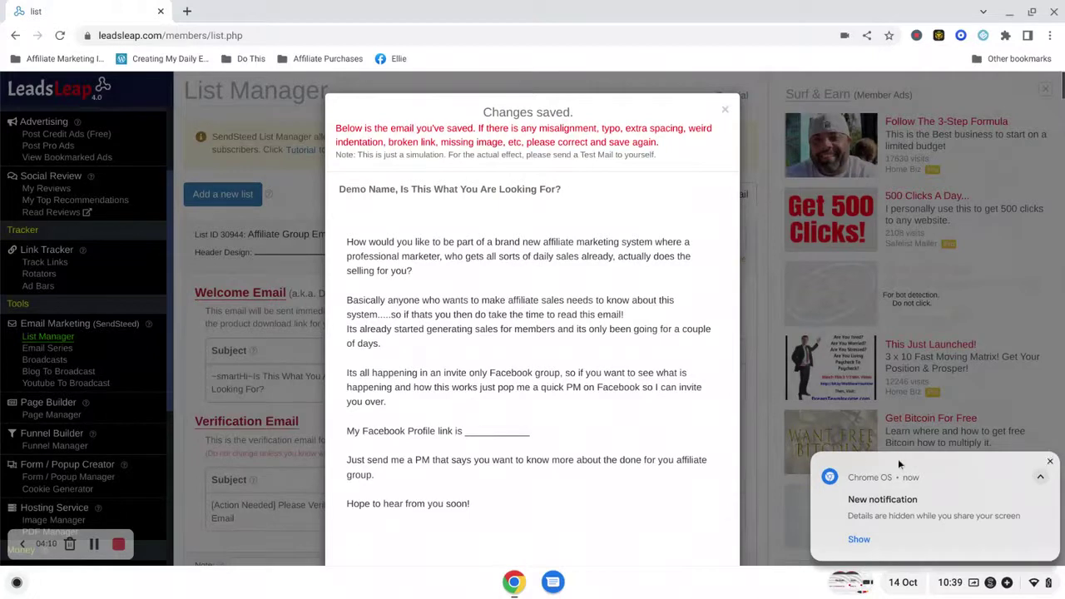
pyautogui.click(1051, 462)
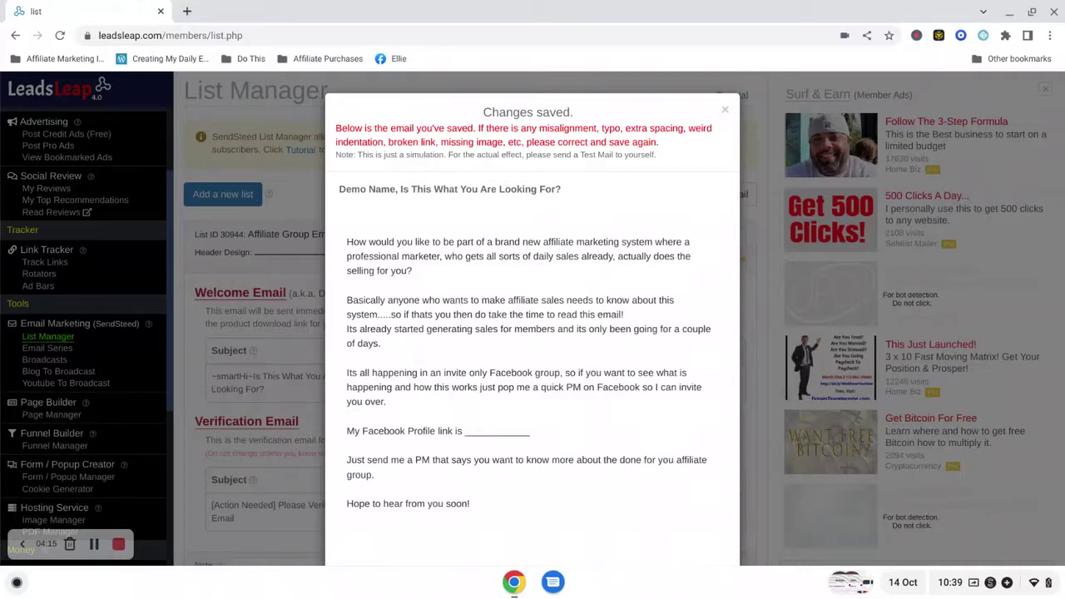
pyautogui.scroll(-3, 533, 316)
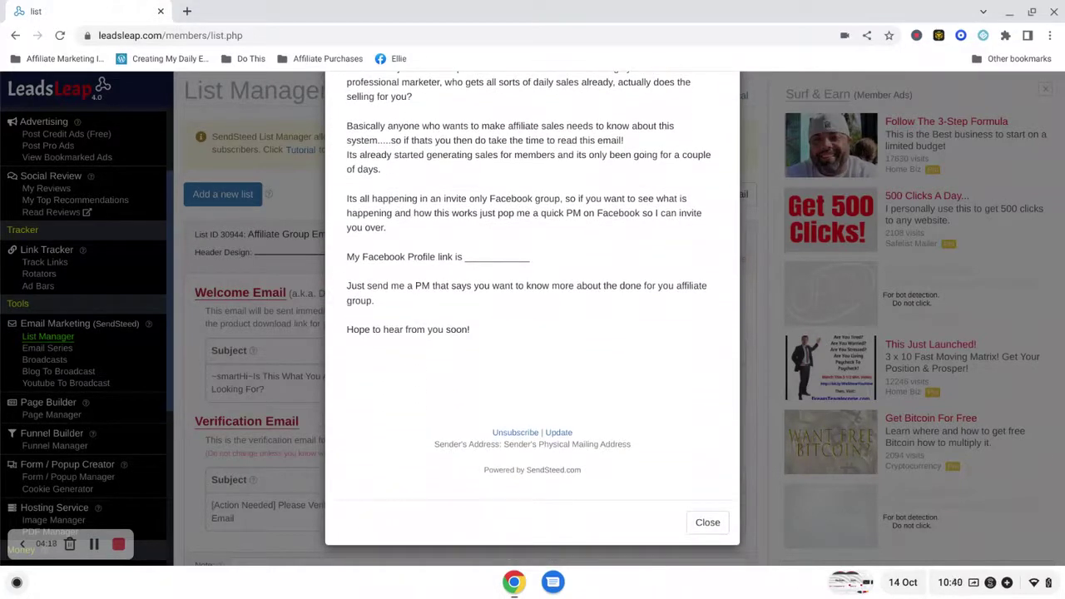
pyautogui.click(708, 523)
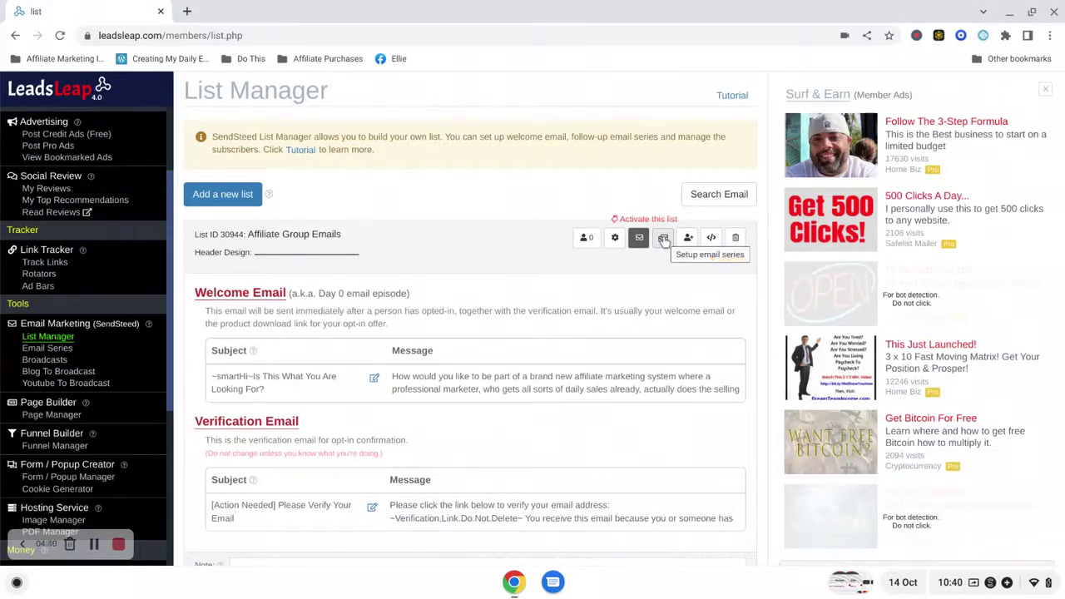
# - Add a new day 4 email to the email series of the Affiliate Group Emails list
pyautogui.click(664, 239)
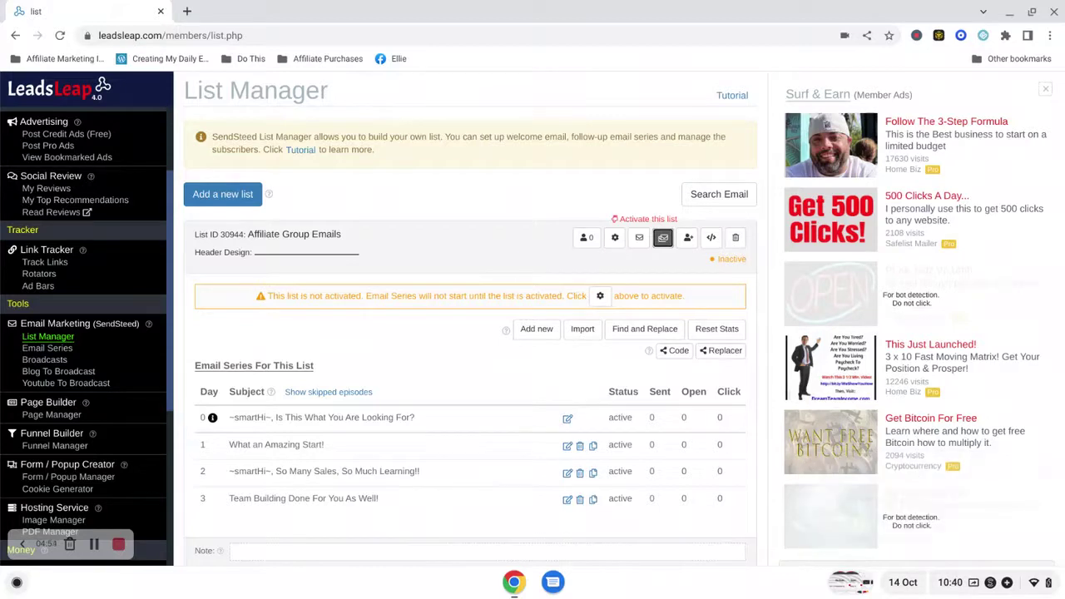
pyautogui.scroll(-2, 657, 243)
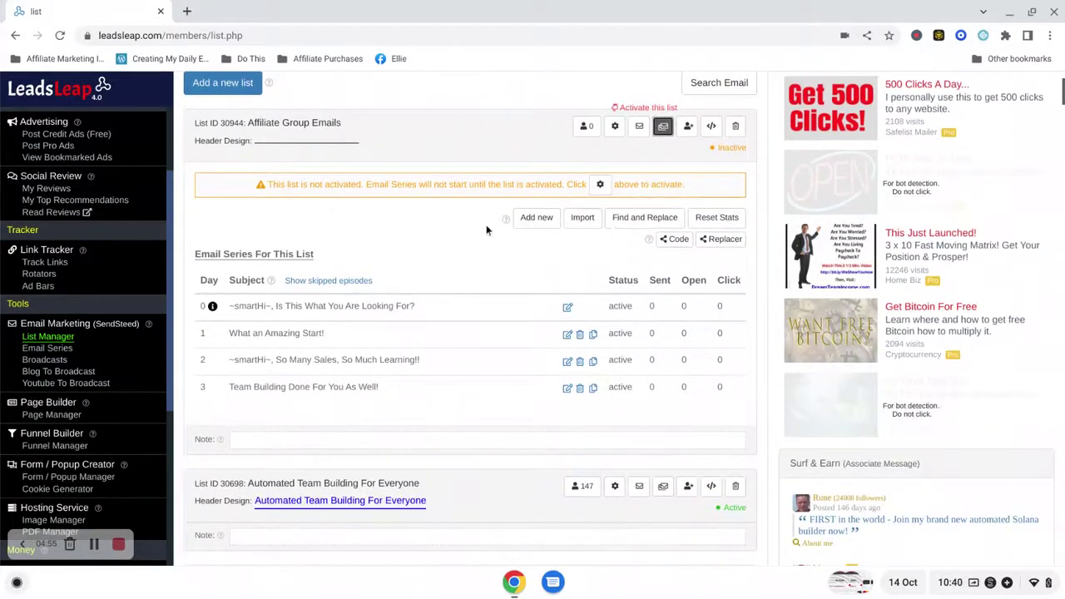
pyautogui.click(537, 219)
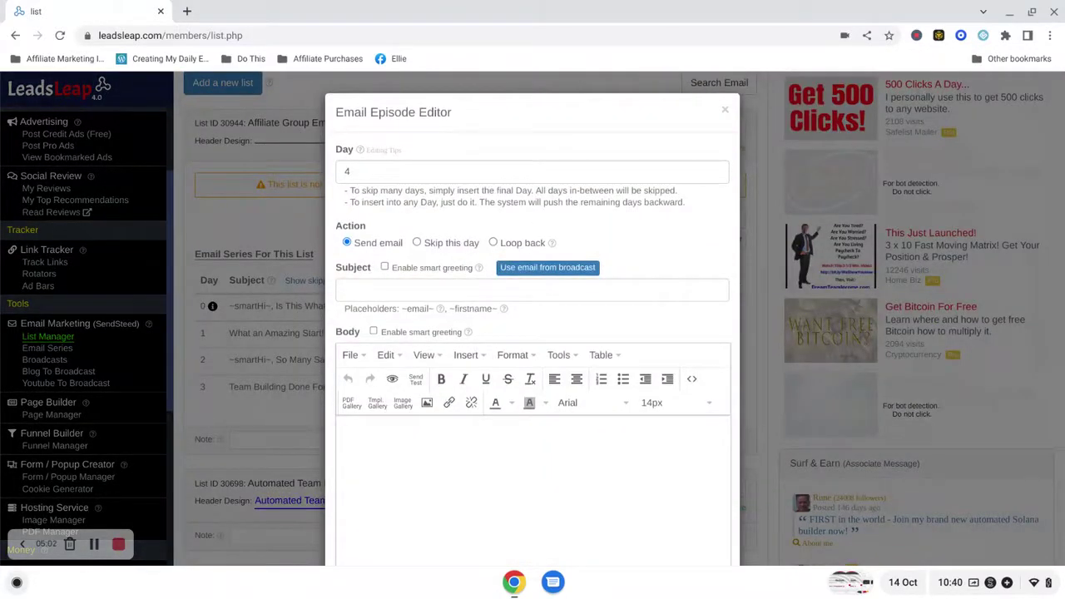
pyautogui.click(343, 167)
# - Enter the subject "Lets Get You Started Today!" and enable smart greeting for both the subject and the body
pyautogui.click(400, 290)
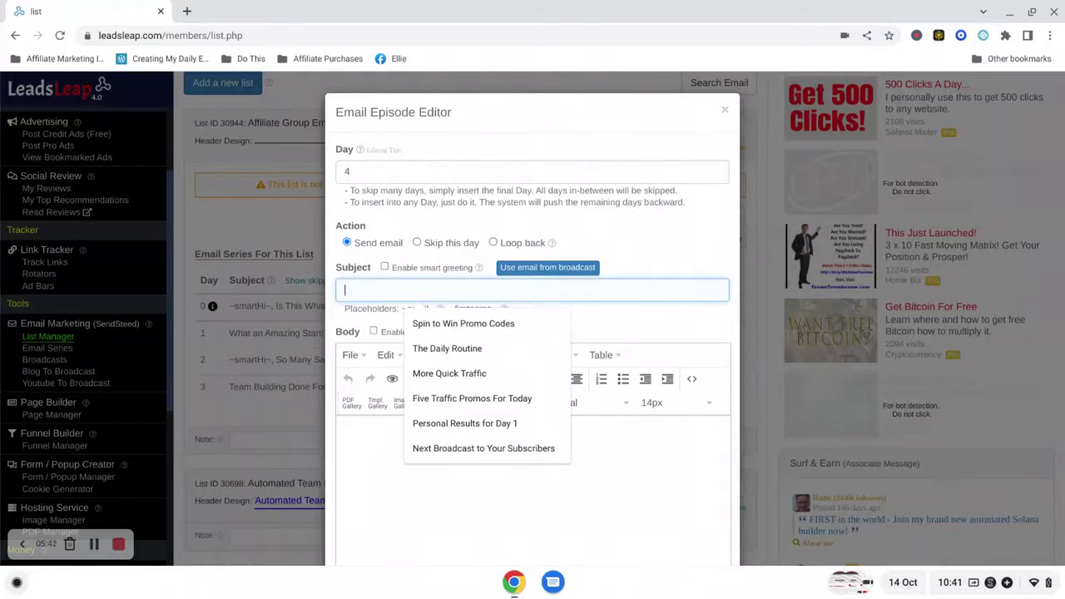
pyautogui.write('Let')
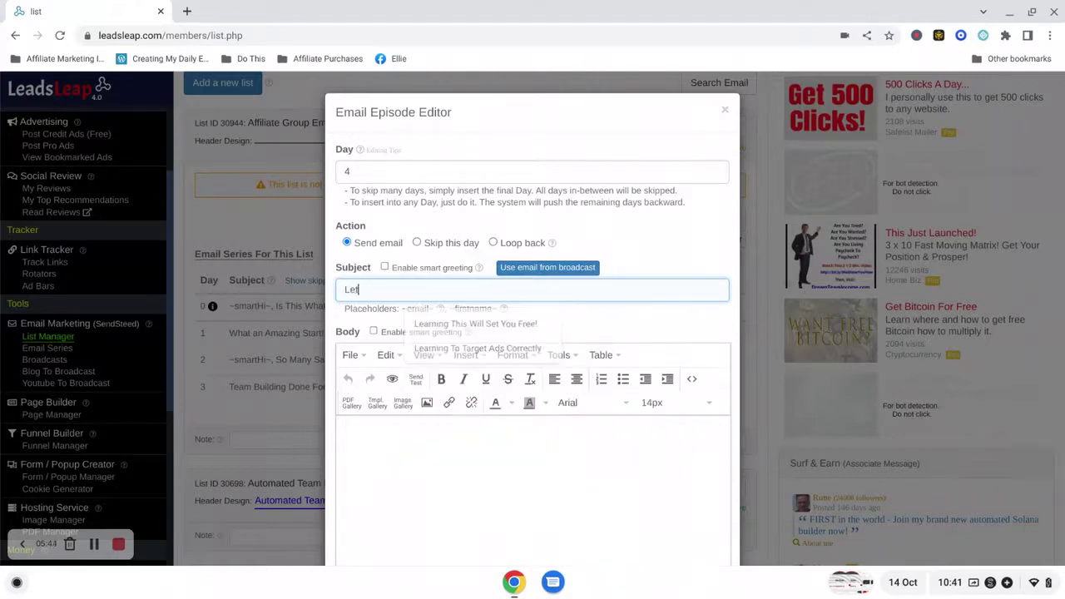
pyautogui.write('s Get Y')
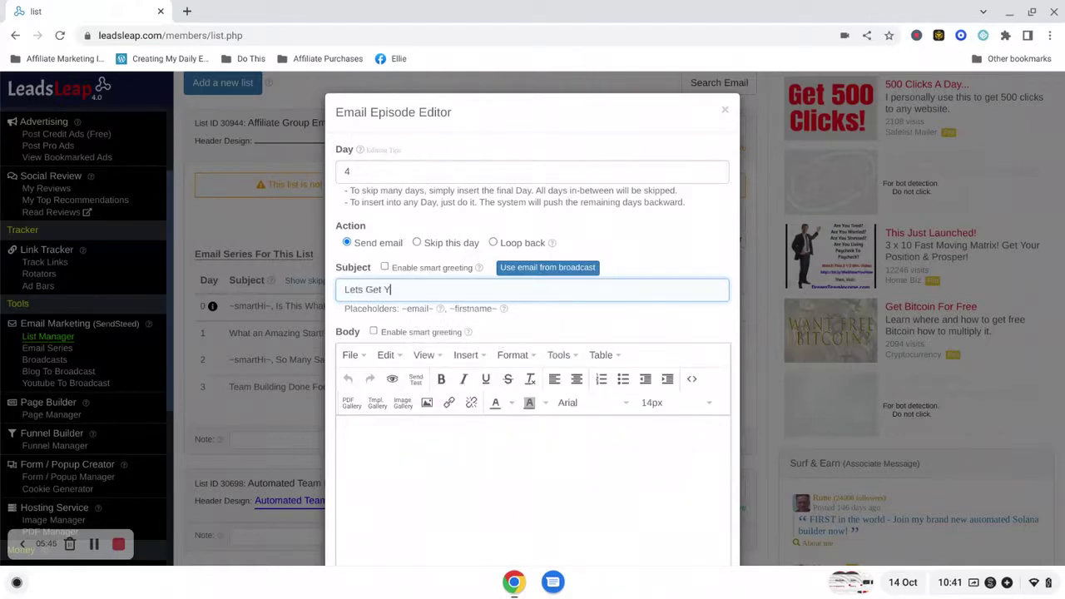
pyautogui.write('ou Started')
pyautogui.write('Today!')
pyautogui.click(384, 268)
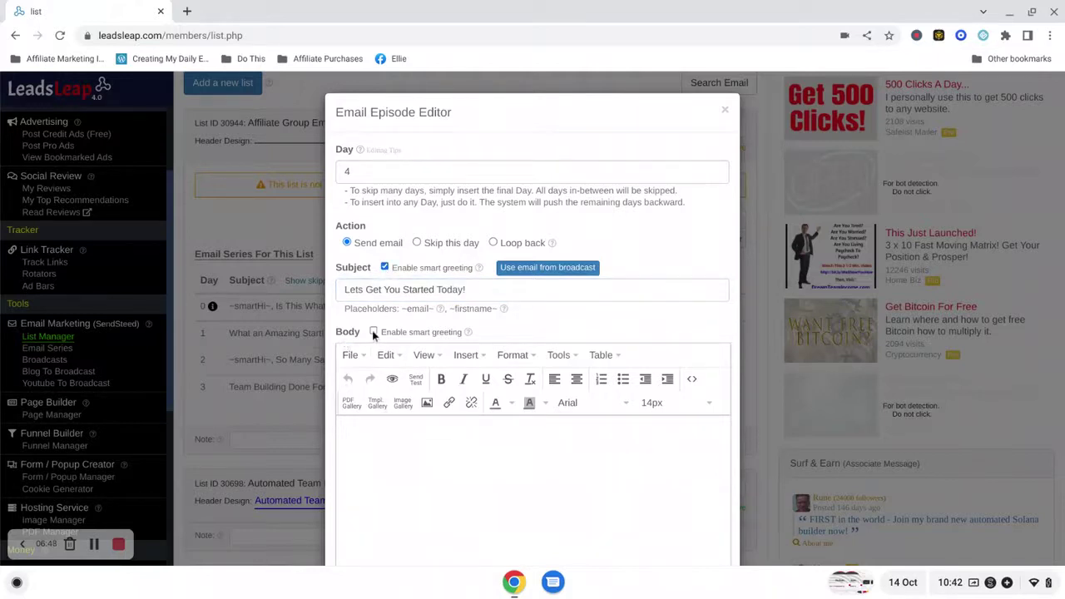
pyautogui.click(372, 450)
# - Switch to Facebook in a new tab and open the group "Done For You Affiliate Marketing (We Get You Sales!)"
pyautogui.click(189, 15)
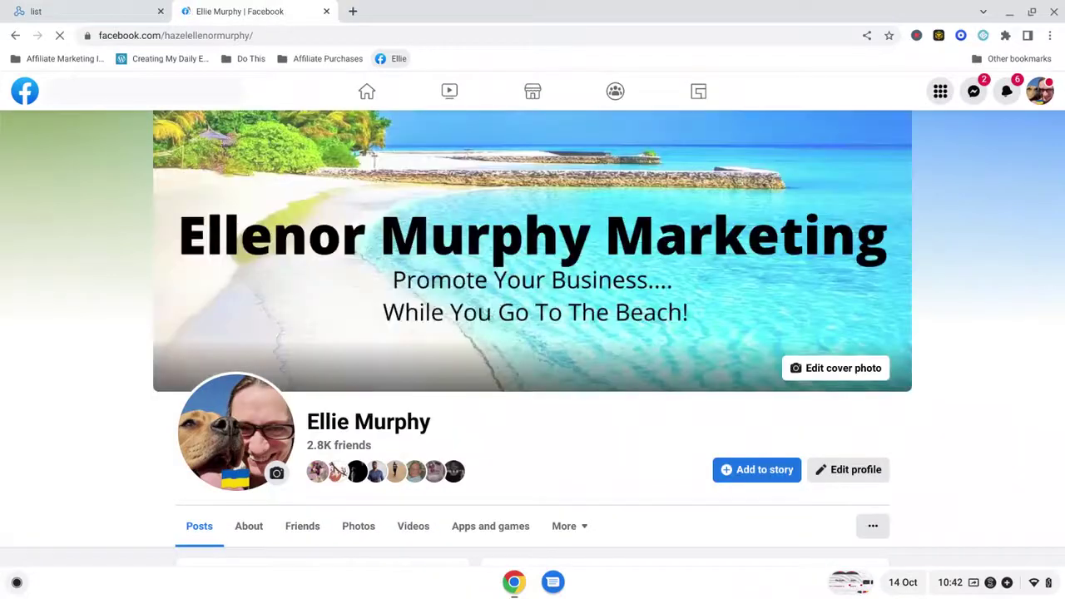
pyautogui.scroll(-3, 533, 333)
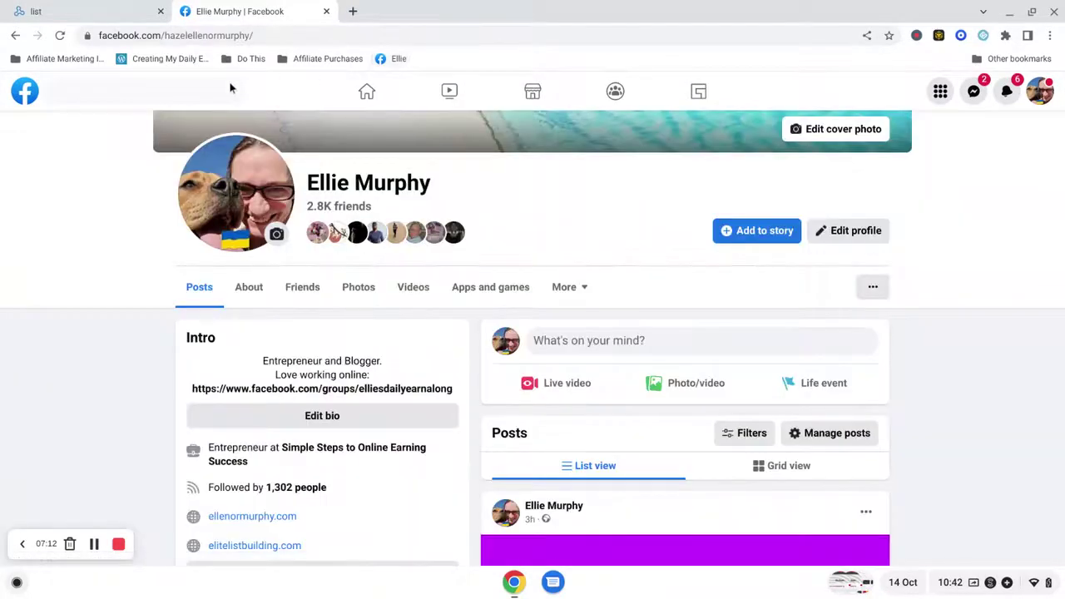
pyautogui.click(141, 89)
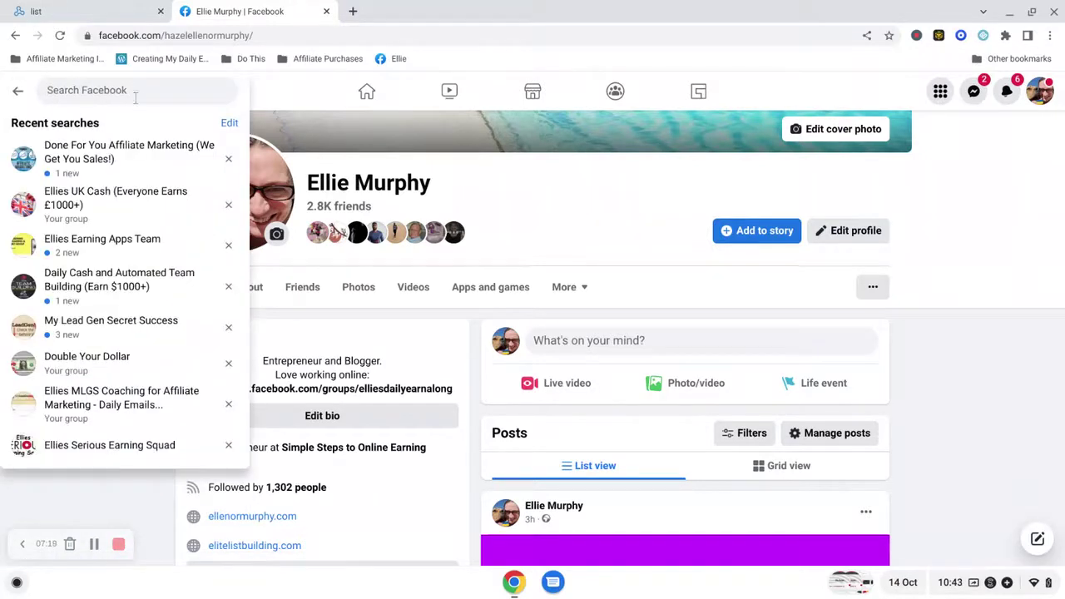
pyautogui.click(109, 157)
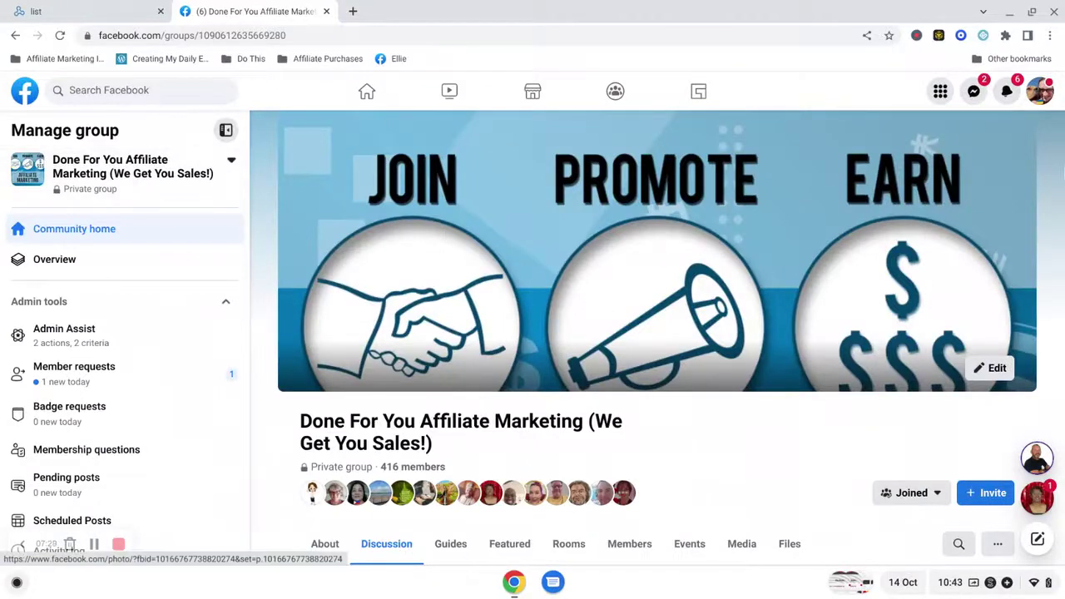
# - Open "Email 5 for Autoresponder/Email 1 for Free Money System" from the My Emails guide of the group
pyautogui.scroll(-4, 521, 264)
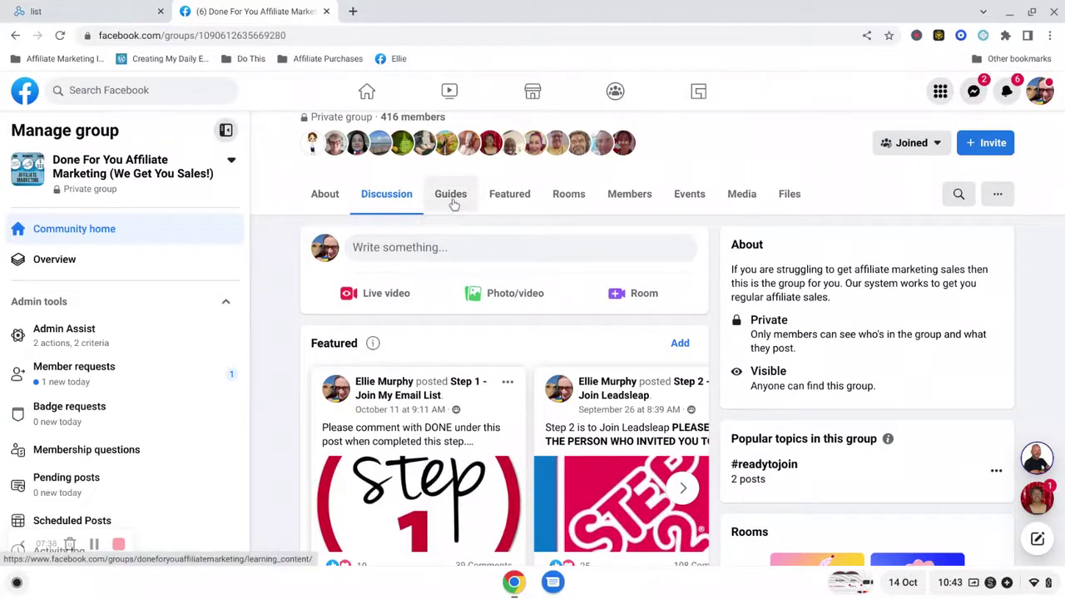
pyautogui.click(452, 194)
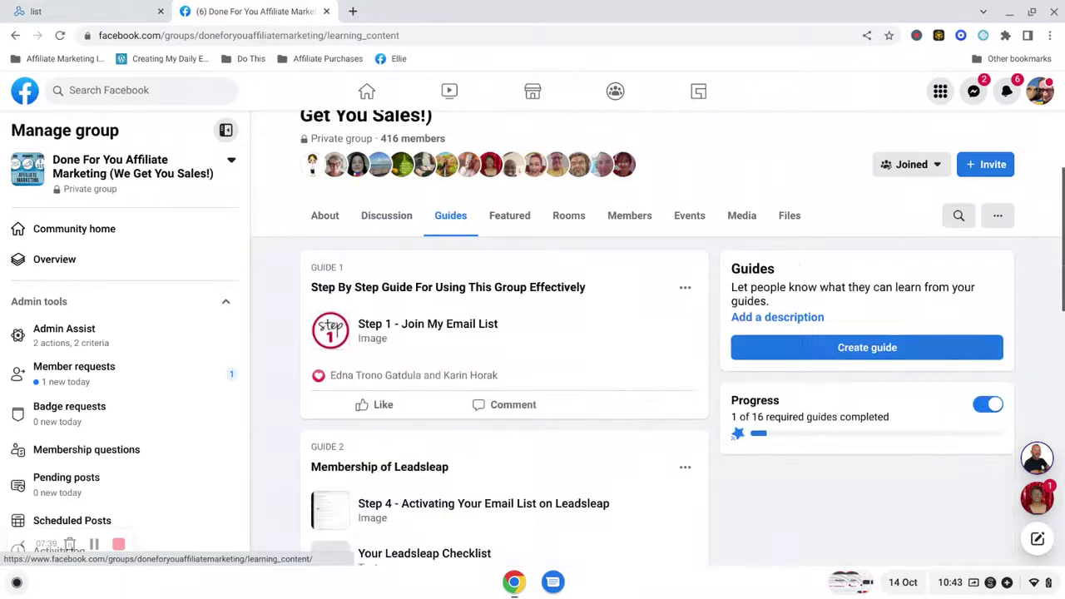
pyautogui.scroll(-1, 454, 199)
pyautogui.scroll(-15, 504, 349)
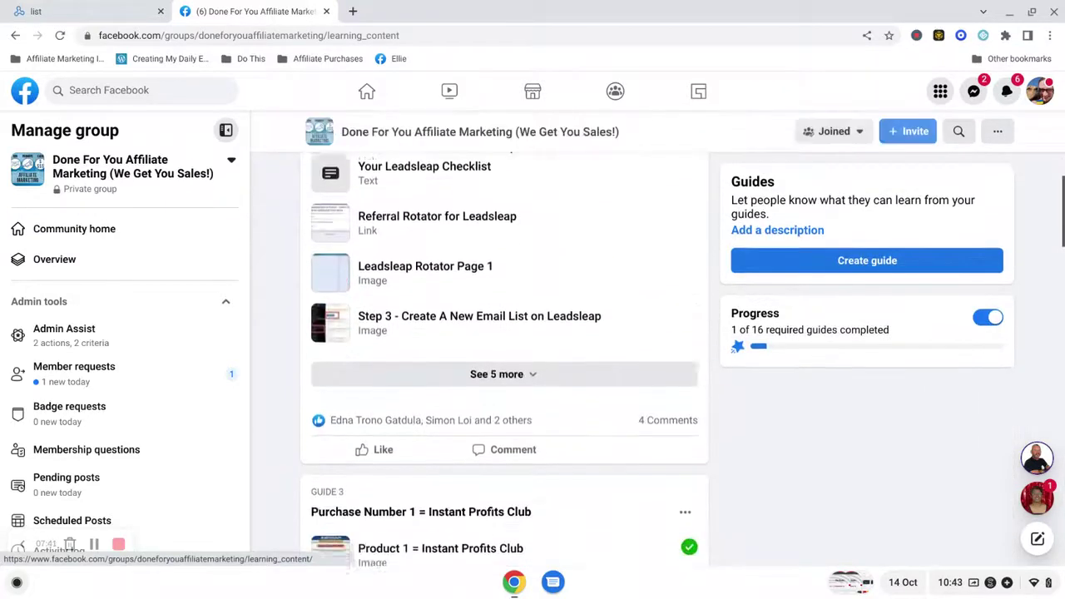
pyautogui.scroll(-1, 504, 349)
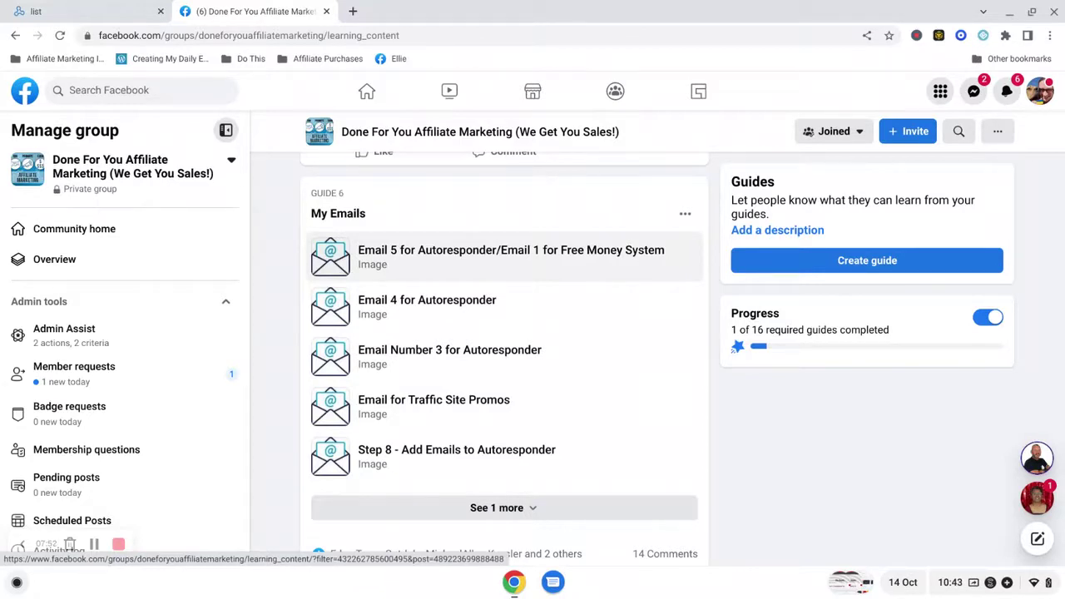
pyautogui.click(435, 265)
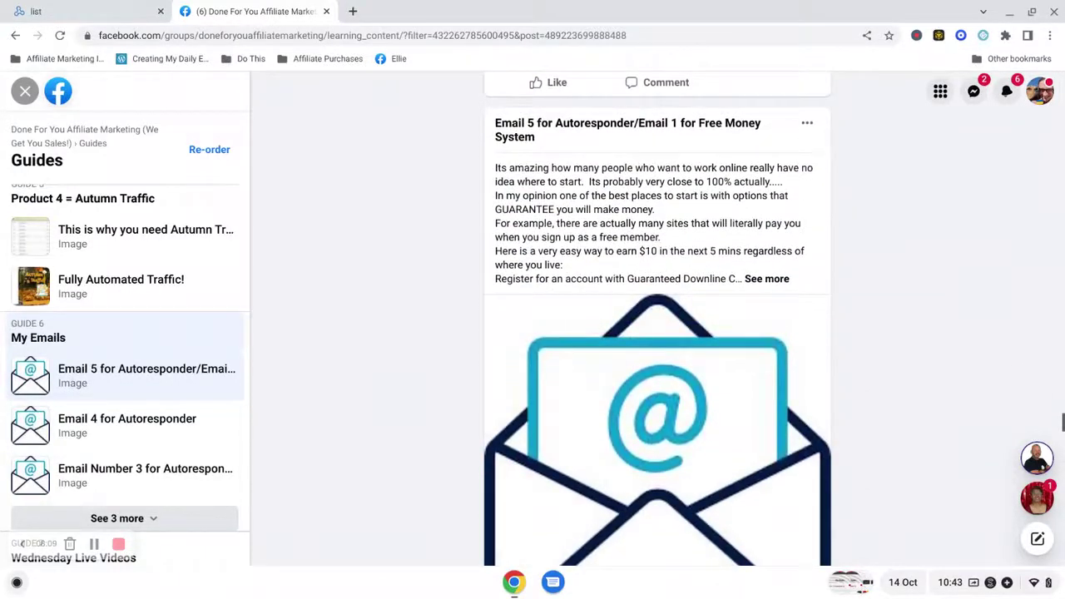
# - Copy the full text of the Email 5 post and paste it into the day 4 email's body in LeadsLeap
pyautogui.click(766, 280)
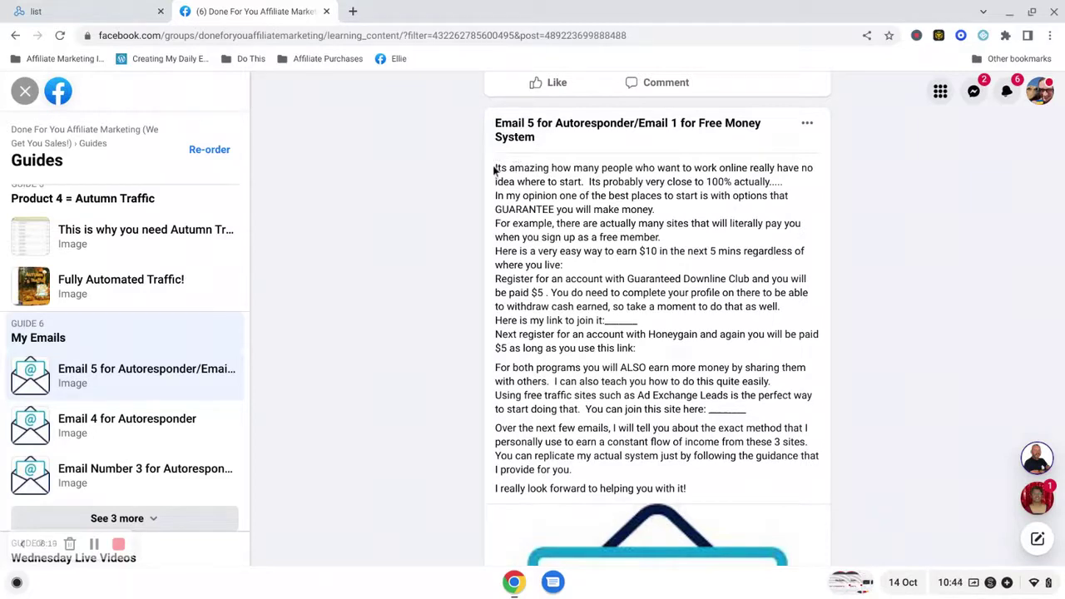
pyautogui.moveTo(496, 167); pyautogui.dragTo(718, 494)
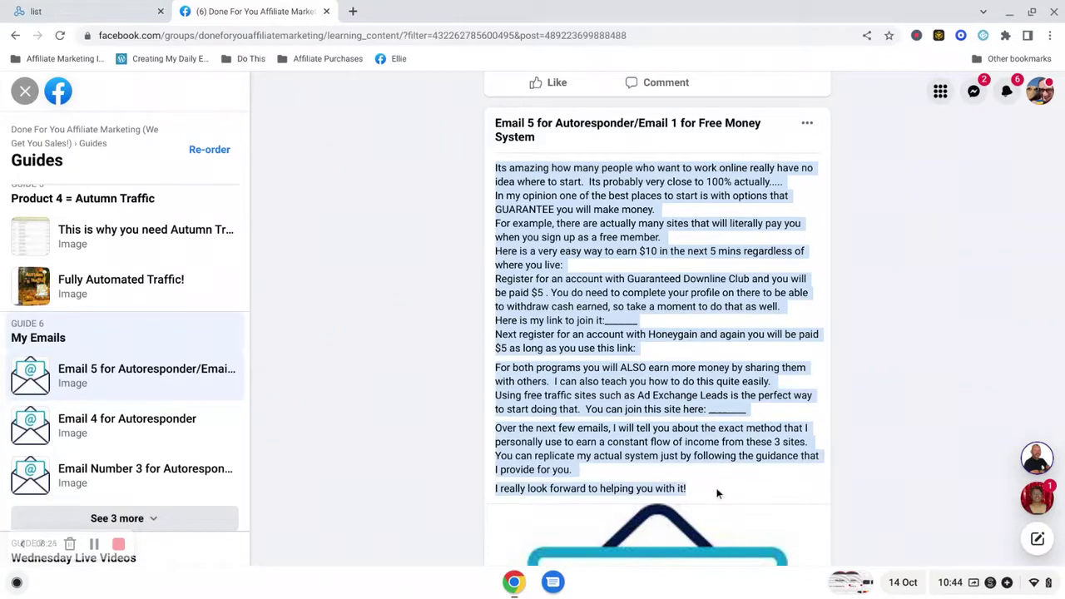
pyautogui.click(72, 10)
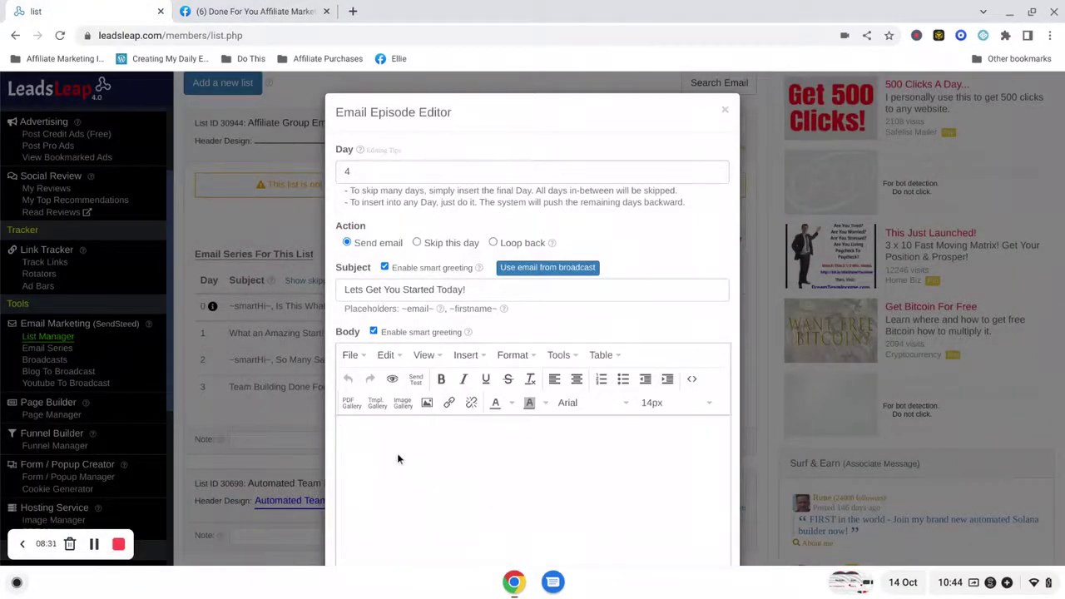
pyautogui.hotkey('ctrl', 'v')
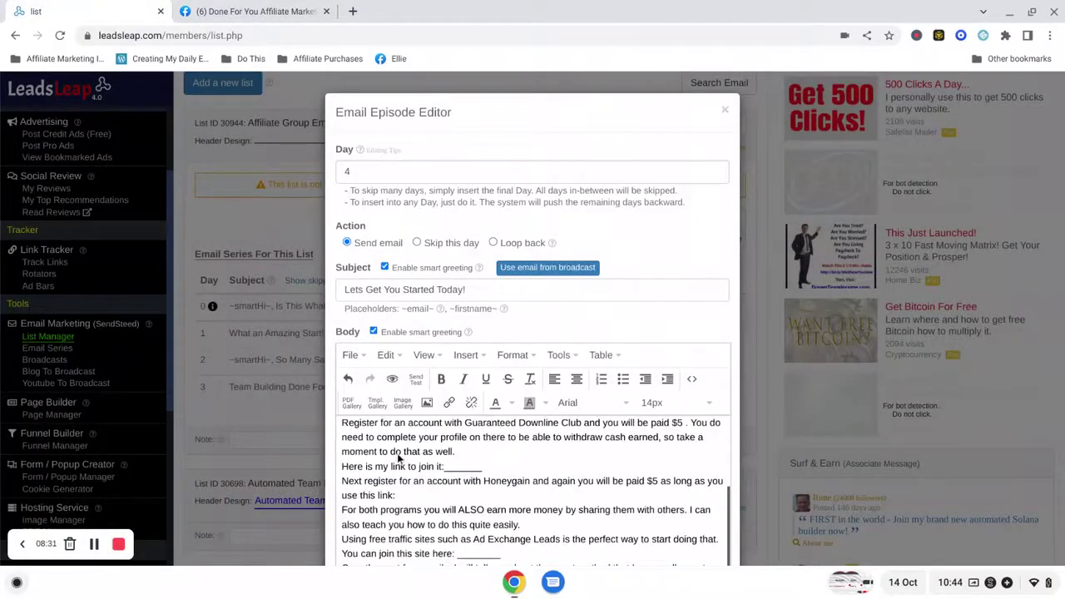
# - Add a sign-off below the body's last line, reading "Best Wishes" followed by the sender's first name and "xx"
pyautogui.rightClick(1045, 404)
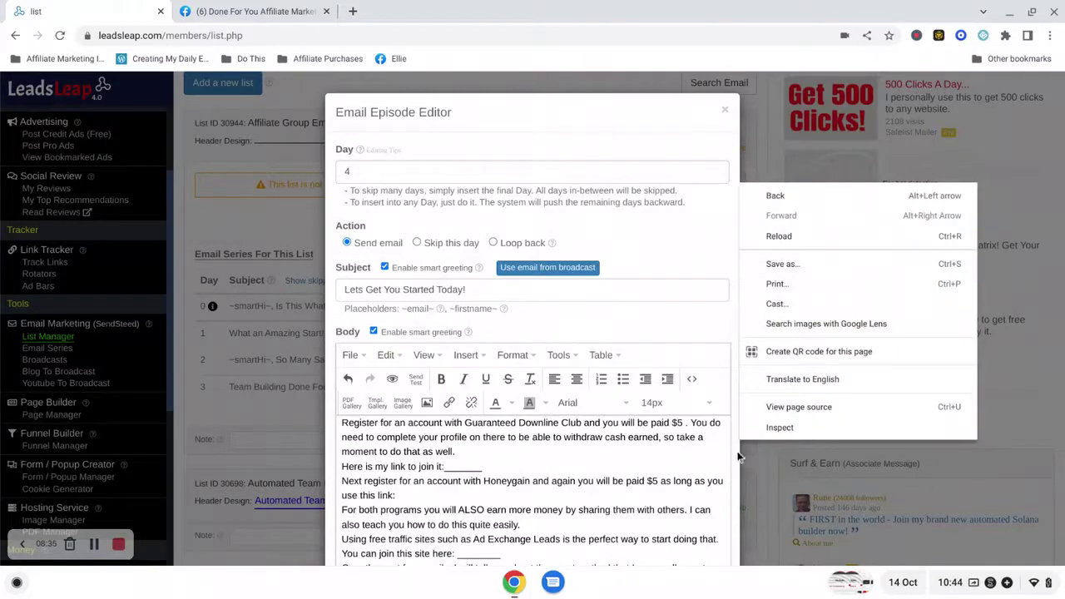
pyautogui.click(495, 472)
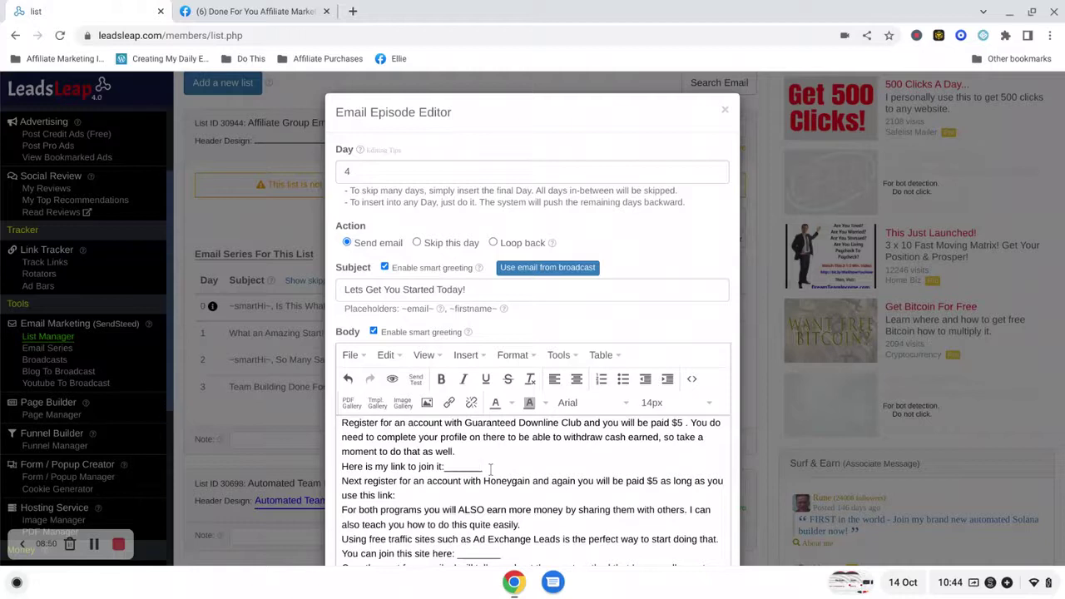
pyautogui.click(519, 561)
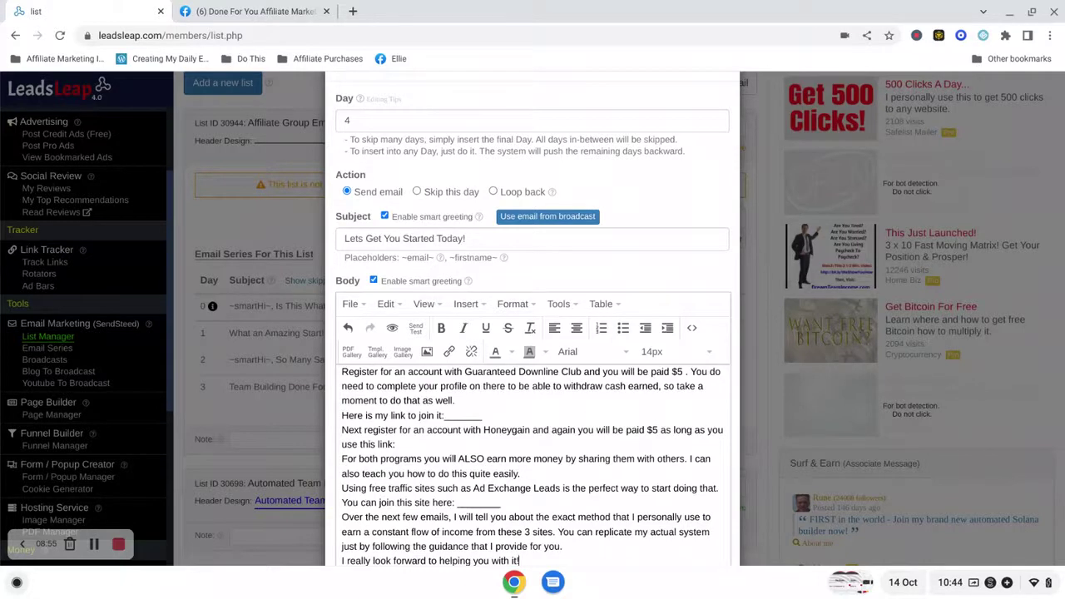
pyautogui.press('Return')
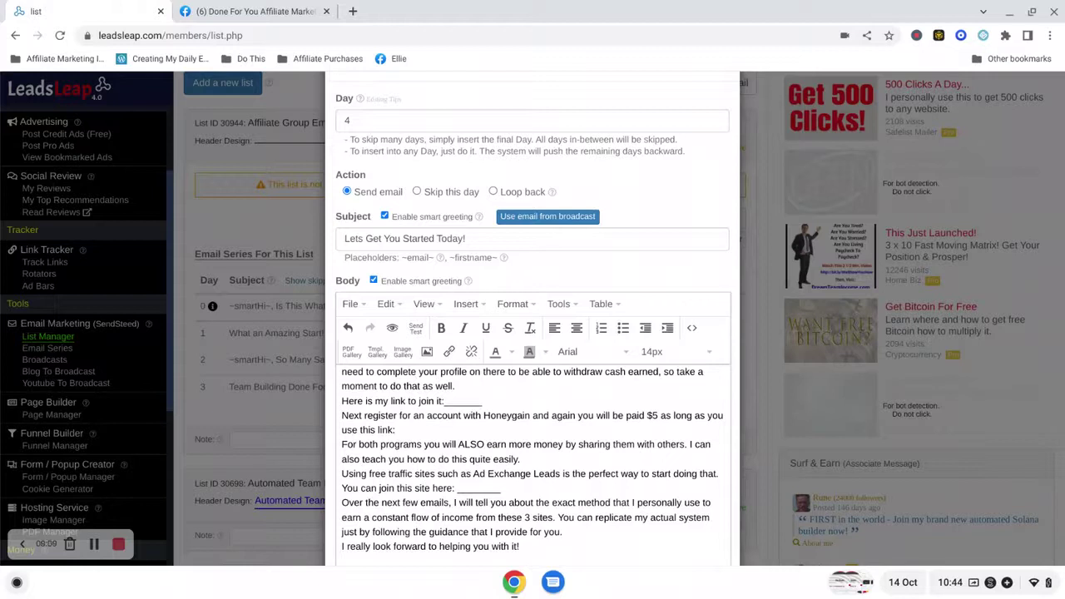
pyautogui.press('Return')
pyautogui.write('Best ')
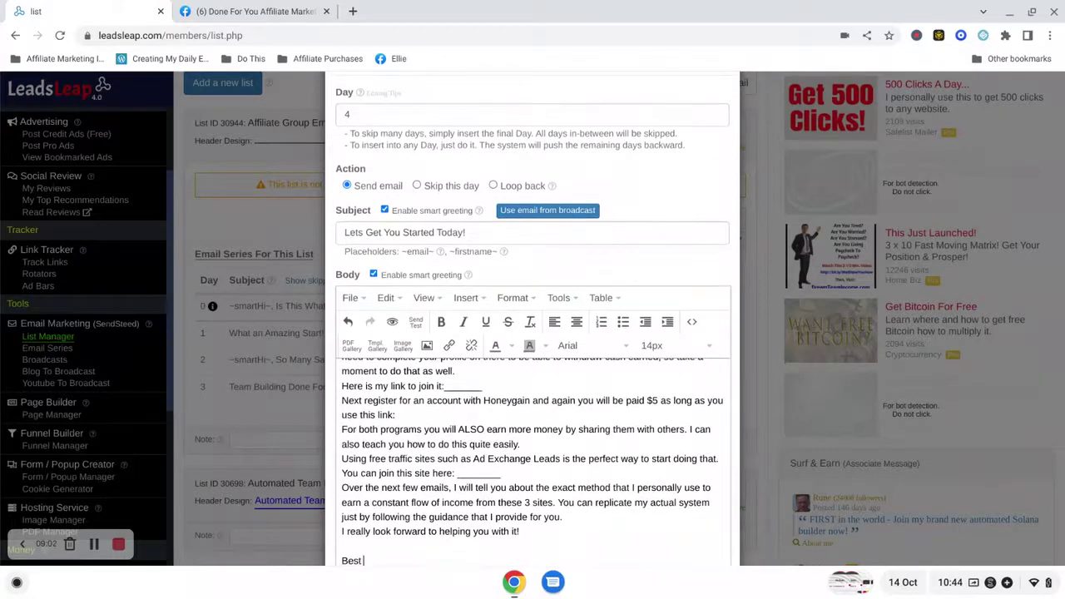
pyautogui.write('Wishes')
pyautogui.press('Return')
pyautogui.write('Ell')
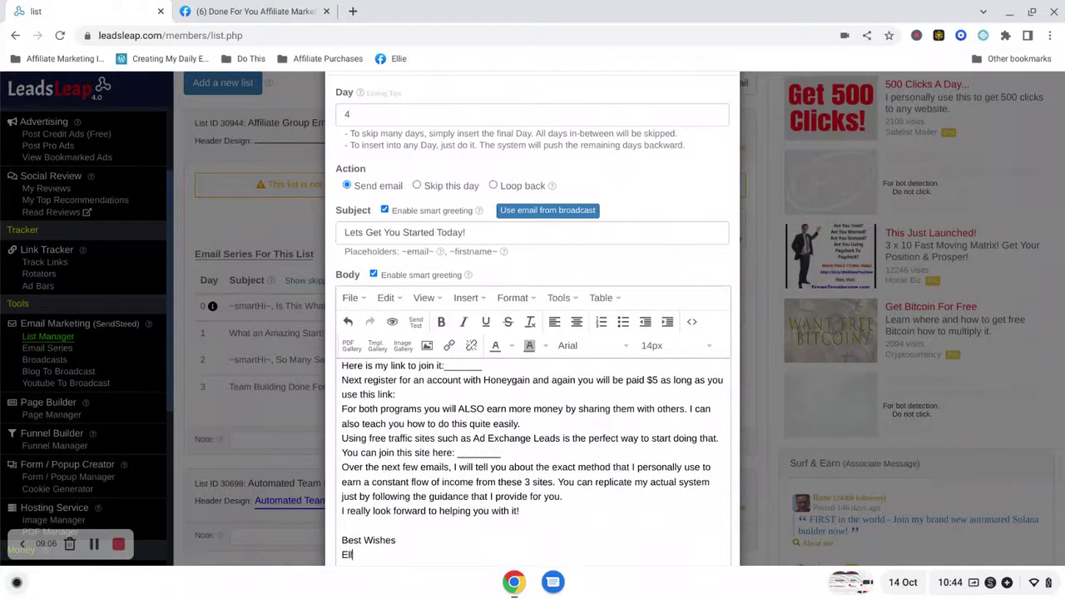
pyautogui.write('ie xx')
# - Save the email with the Save and Activate option, check the preview of the saved email through to its end and close it
pyautogui.scroll(-3, 780, 478)
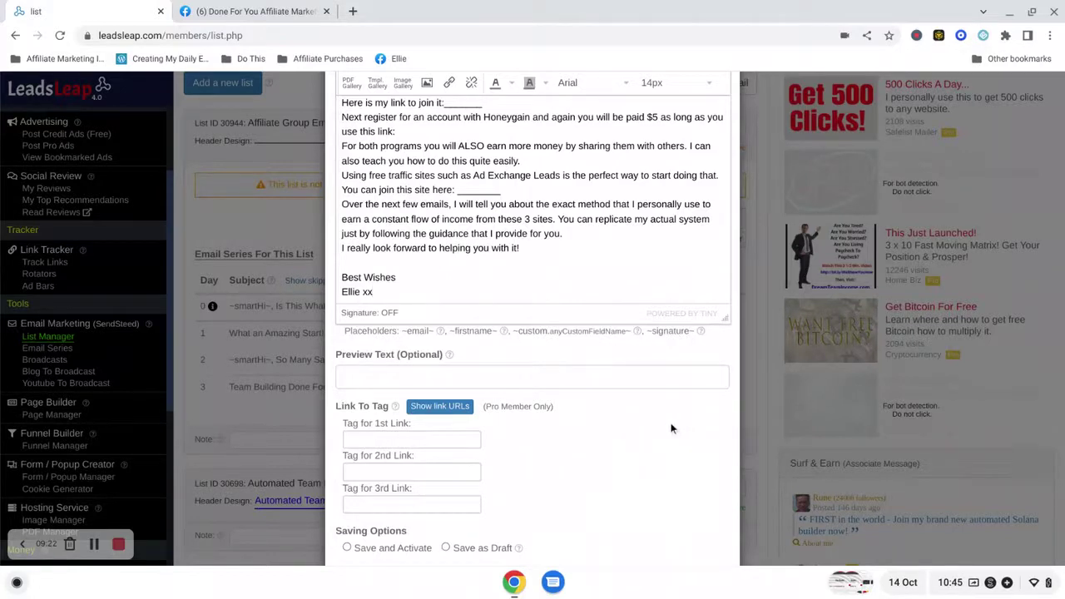
pyautogui.scroll(-1, 665, 431)
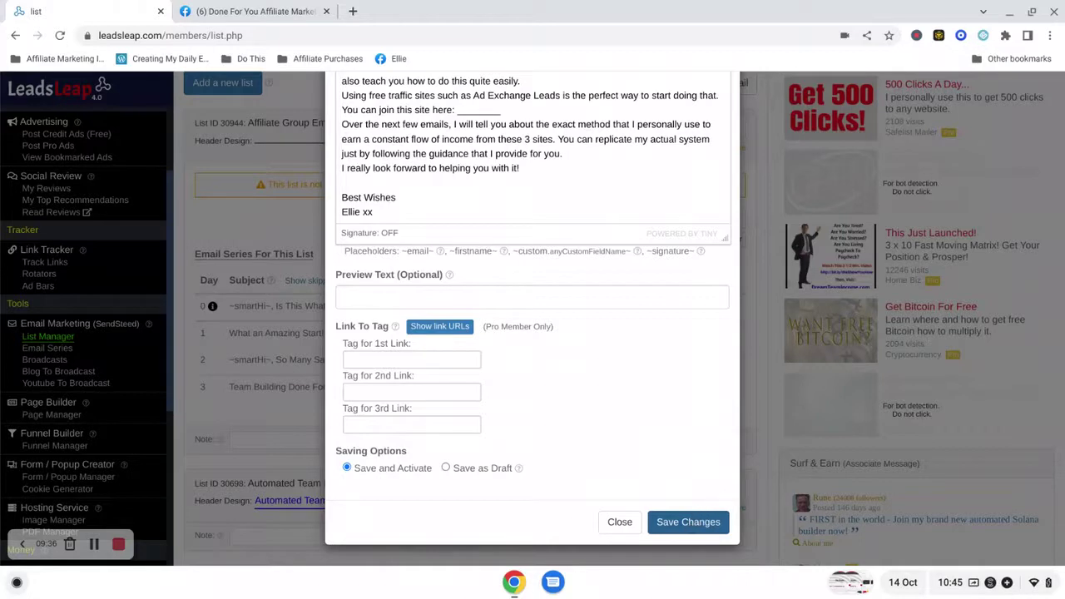
pyautogui.click(687, 522)
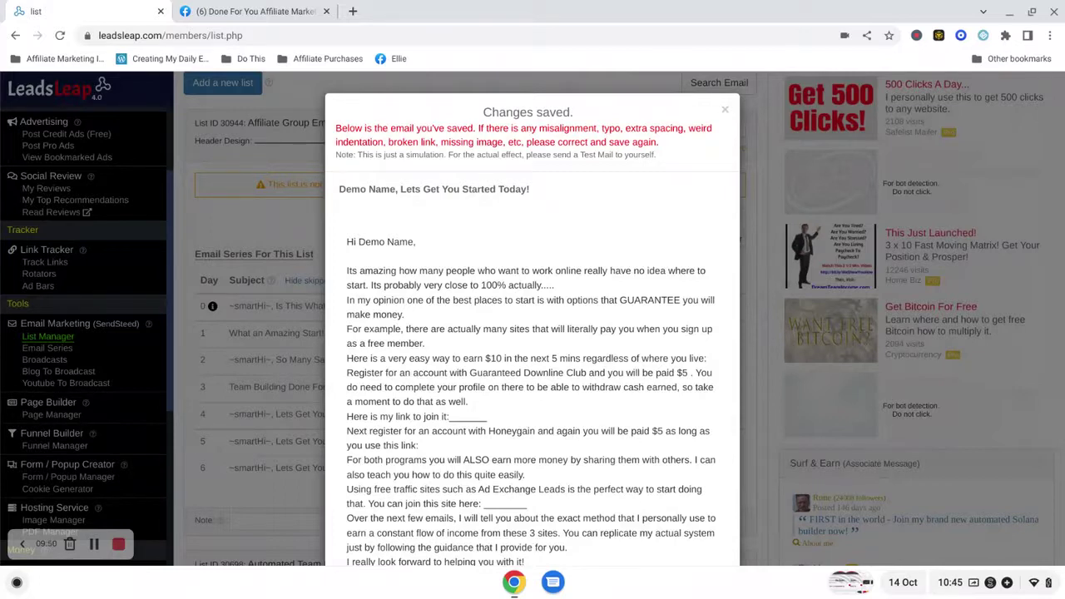
pyautogui.scroll(-3, 533, 333)
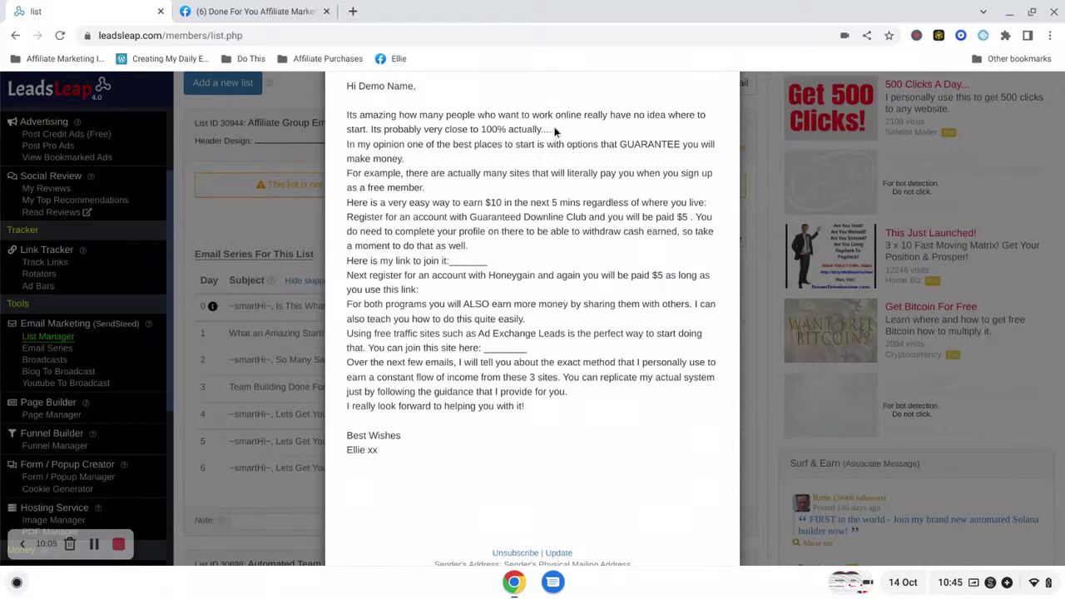
pyautogui.scroll(-3, 555, 348)
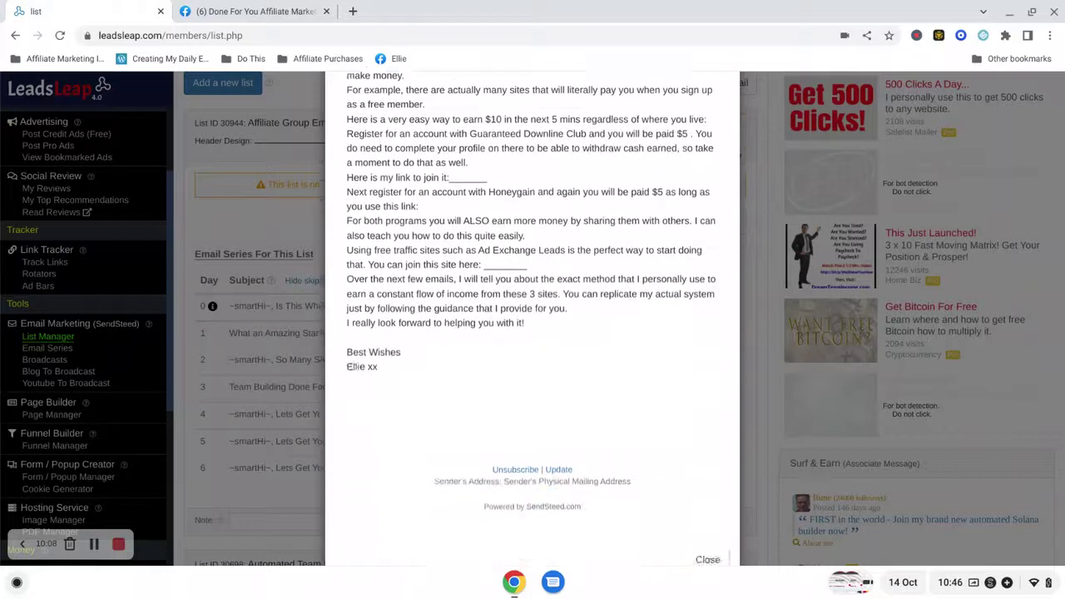
pyautogui.click(708, 522)
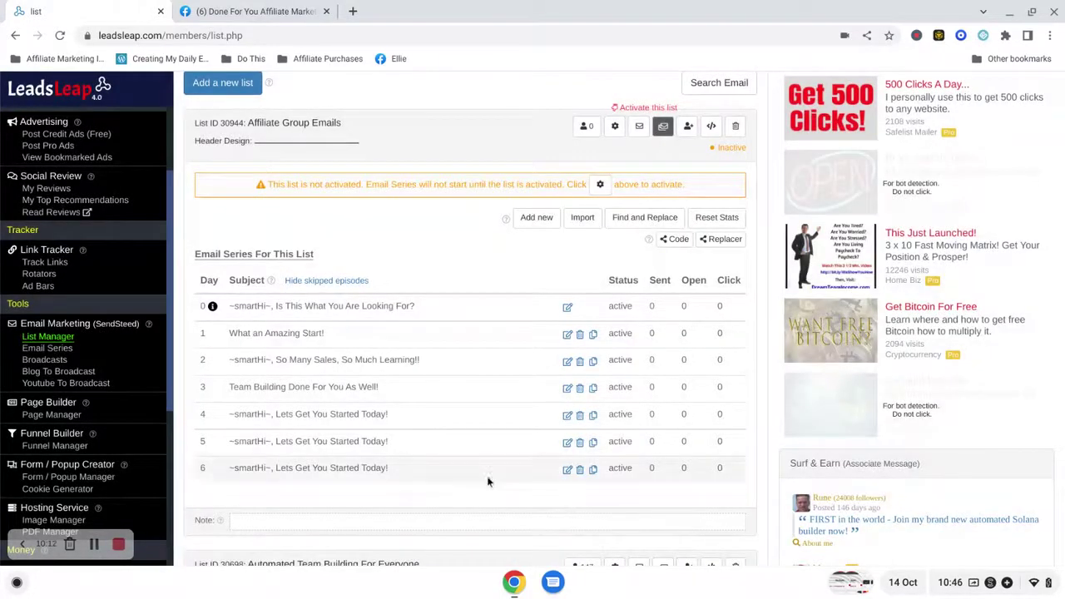
# - Open the day 6 email for editing and insert blank lines between its opening paragraphs, down to "Here is my link to join it:"
pyautogui.scroll(-2, 443, 441)
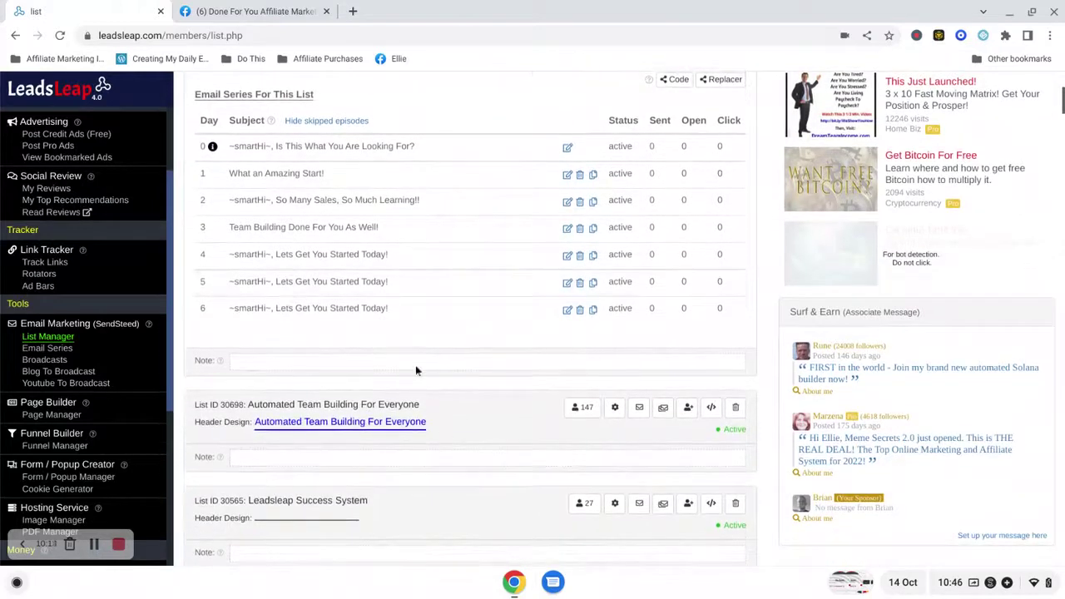
pyautogui.click(567, 315)
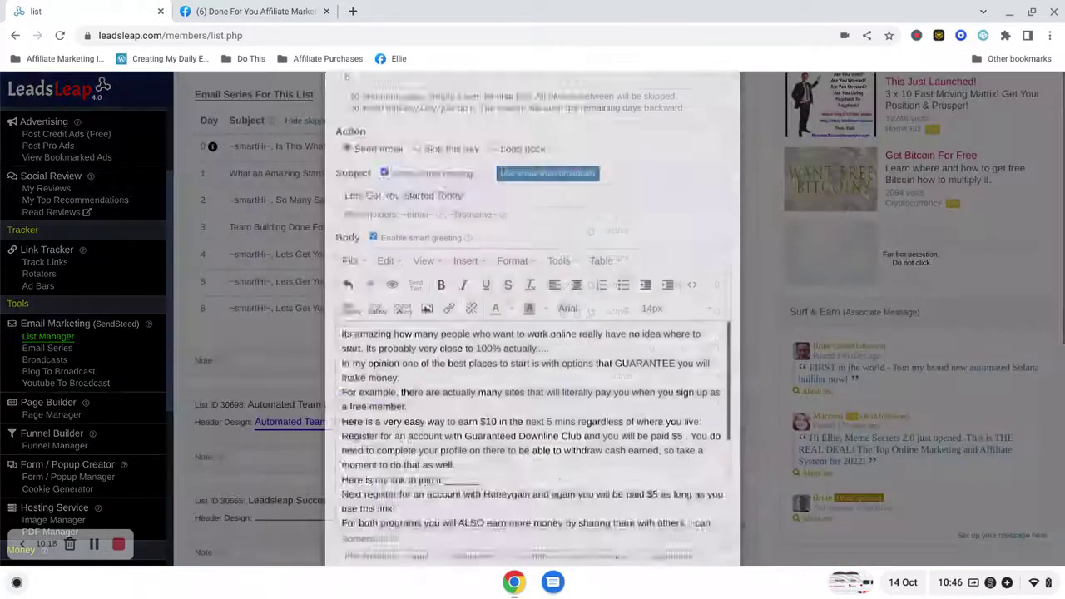
pyautogui.scroll(-1, 567, 321)
pyautogui.scroll(-2, 566, 317)
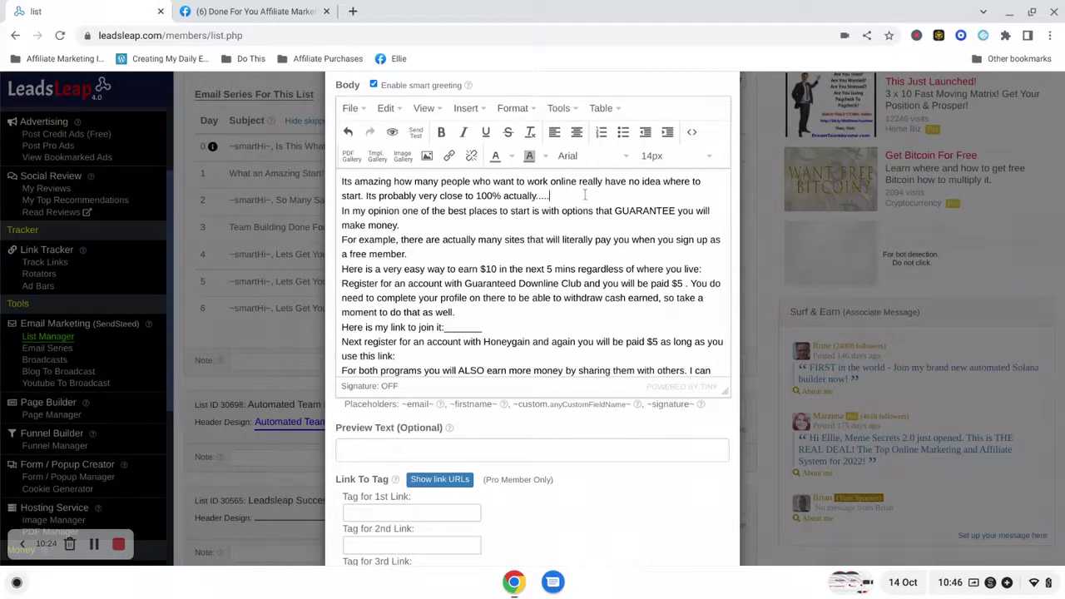
pyautogui.press('Return')
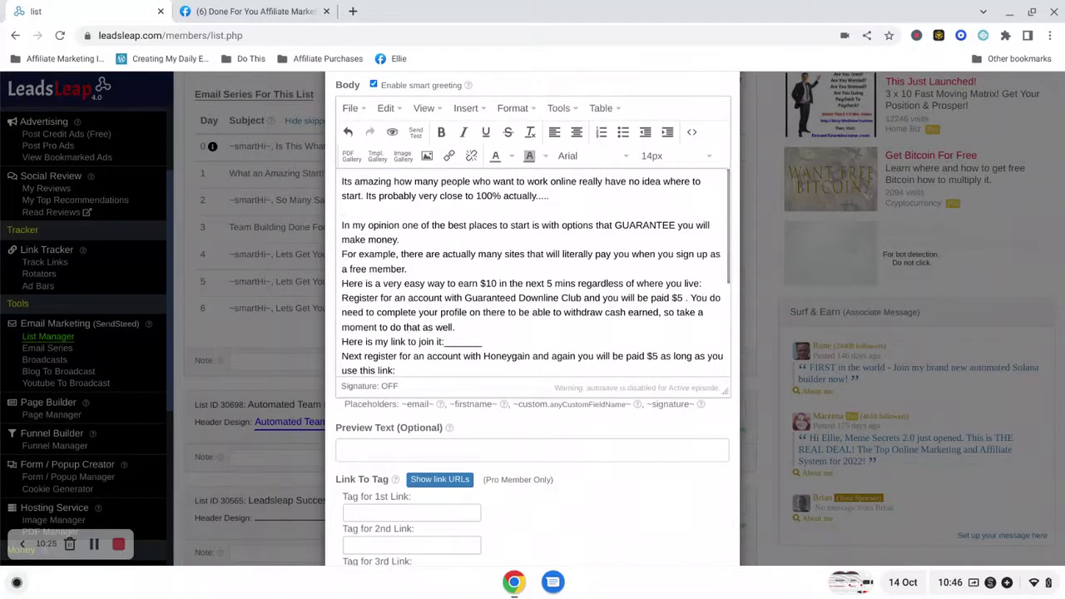
pyautogui.click(507, 236)
pyautogui.press('Return')
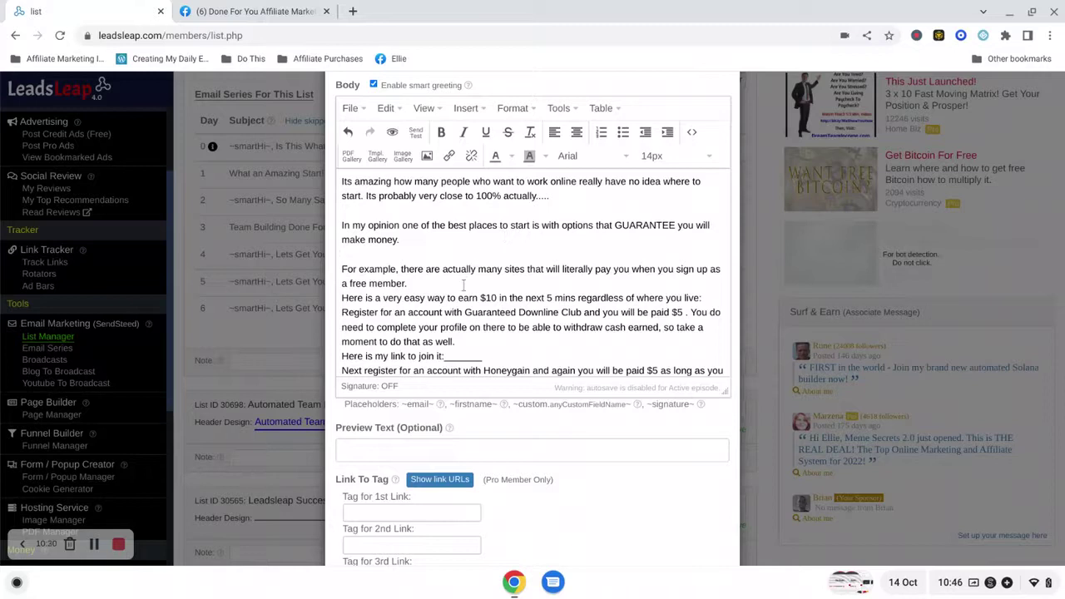
pyautogui.press('Return')
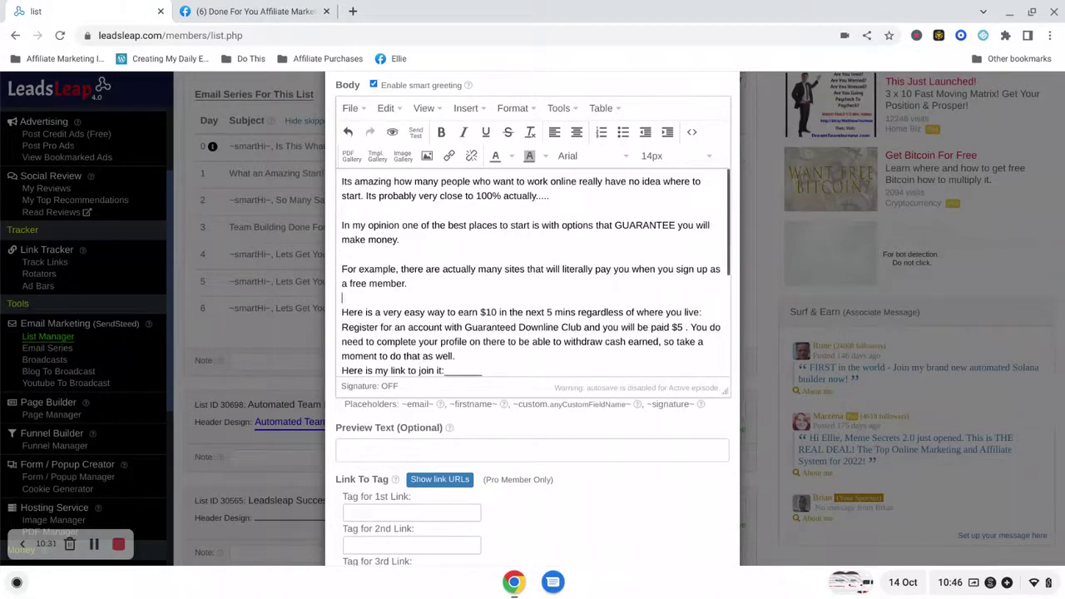
pyautogui.click(469, 356)
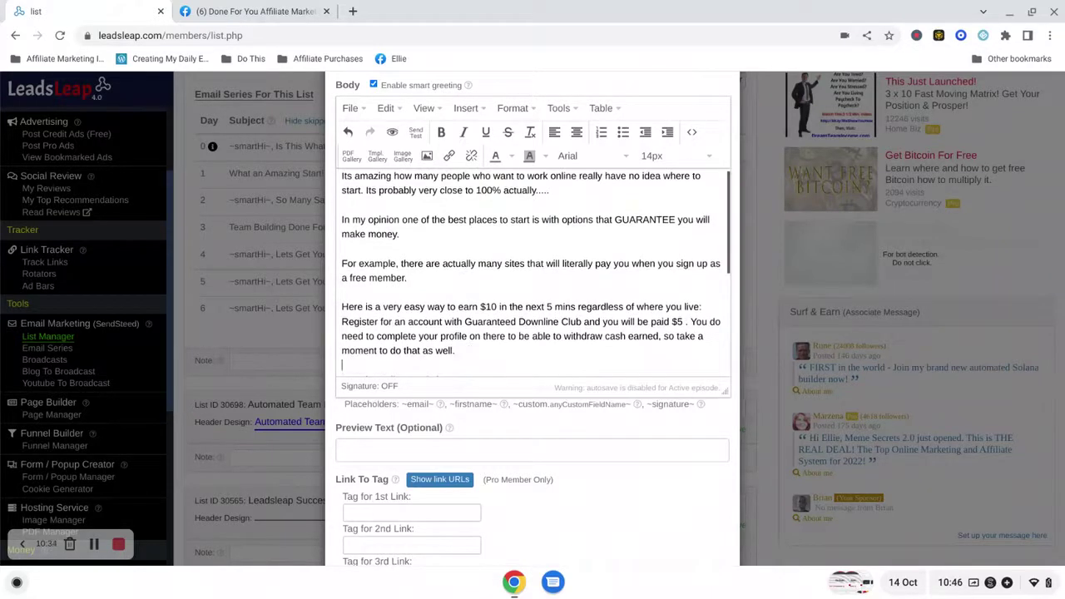
pyautogui.press('Return')
# - Insert a blank line below "Here is my link to join it:" and make that line bold
pyautogui.scroll(-2, 469, 356)
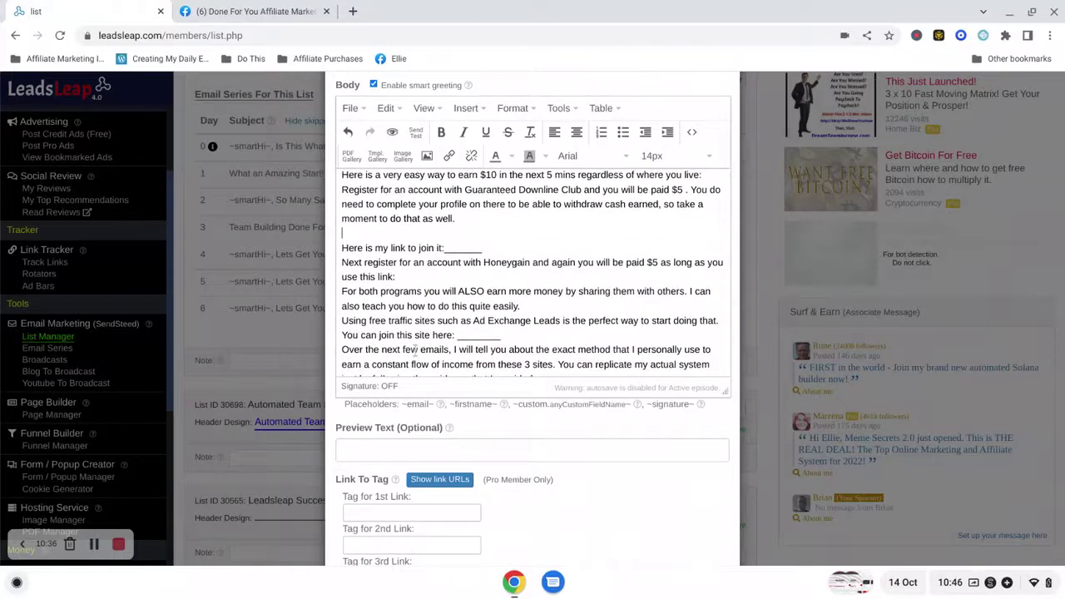
pyautogui.click(505, 248)
pyautogui.press('Return')
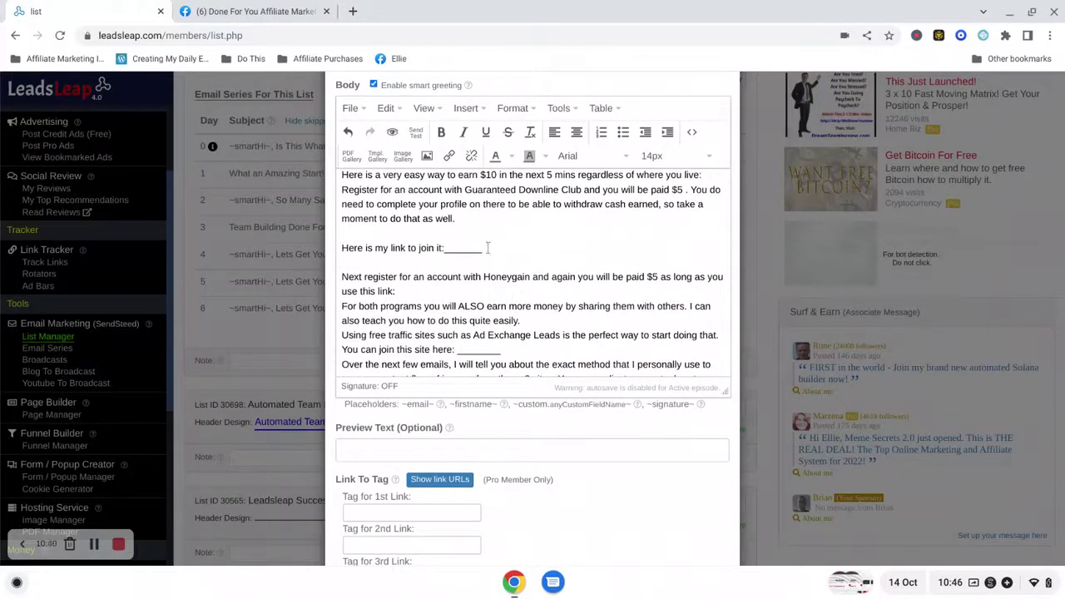
pyautogui.moveTo(493, 250); pyautogui.dragTo(340, 249)
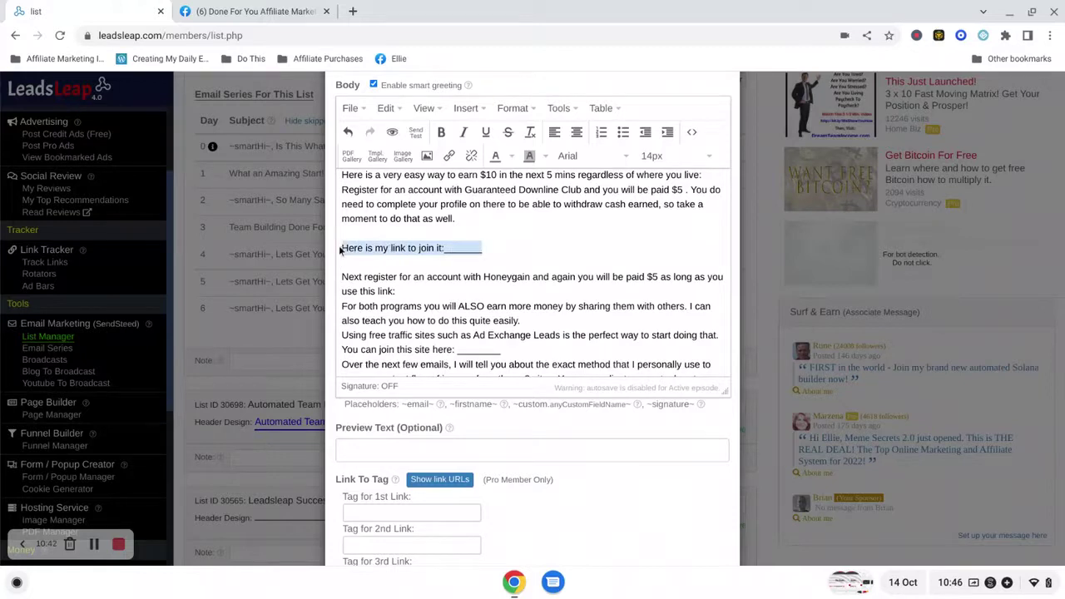
pyautogui.click(442, 132)
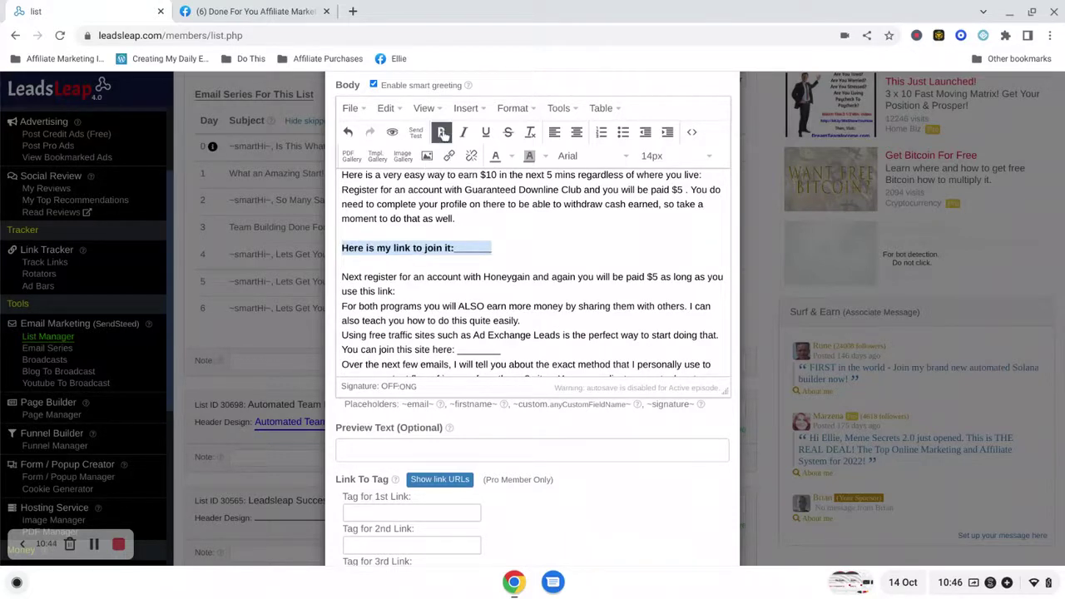
# - Insert a blank line after the Honeygain paragraph and after the "For both programs" paragraph
pyautogui.click(478, 288)
pyautogui.press('Return')
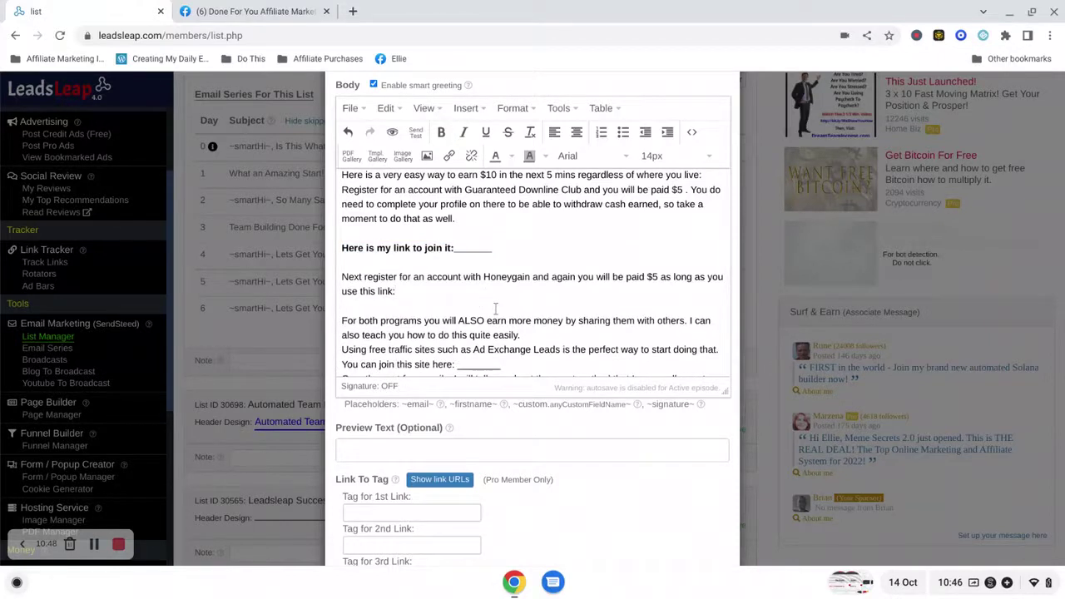
pyautogui.press('Return')
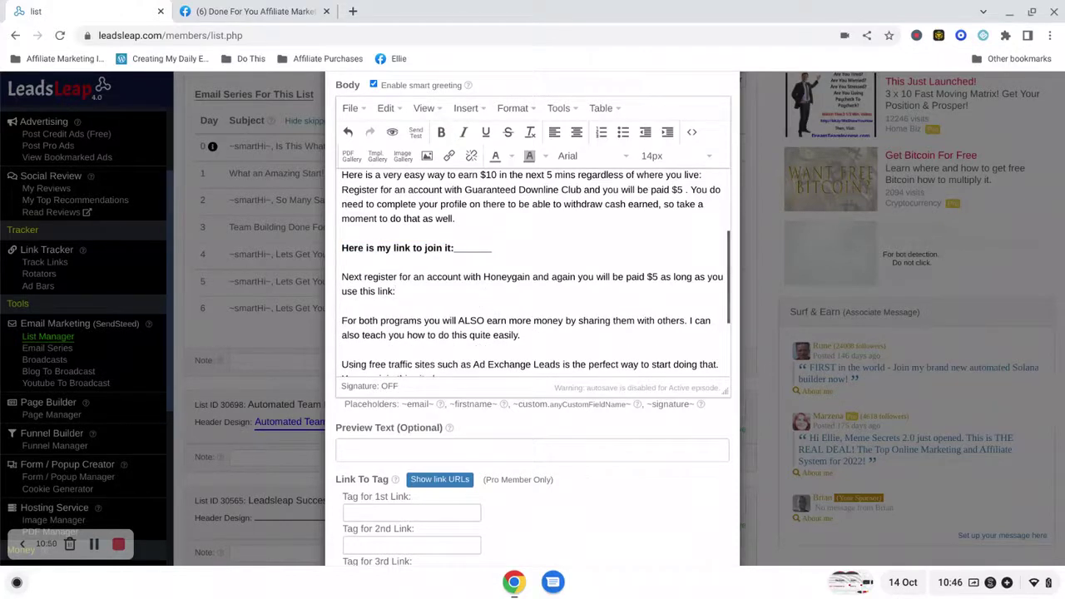
# - Set "You can join this site here:" apart with a blank line above and below it, and make it bold
pyautogui.scroll(-1, 538, 337)
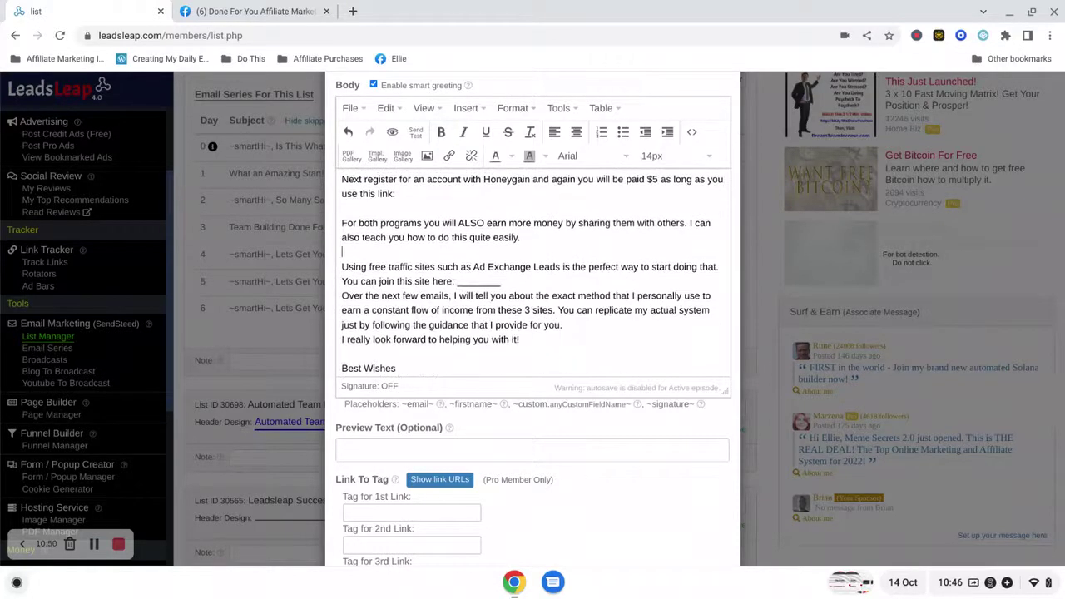
pyautogui.click(530, 278)
pyautogui.press('Return')
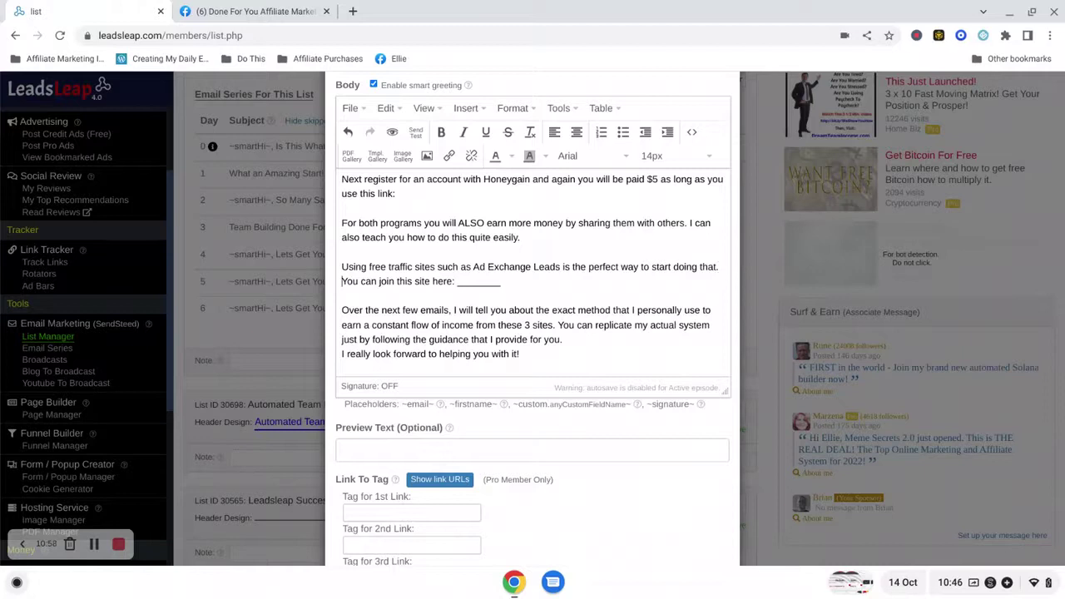
pyautogui.press('Return')
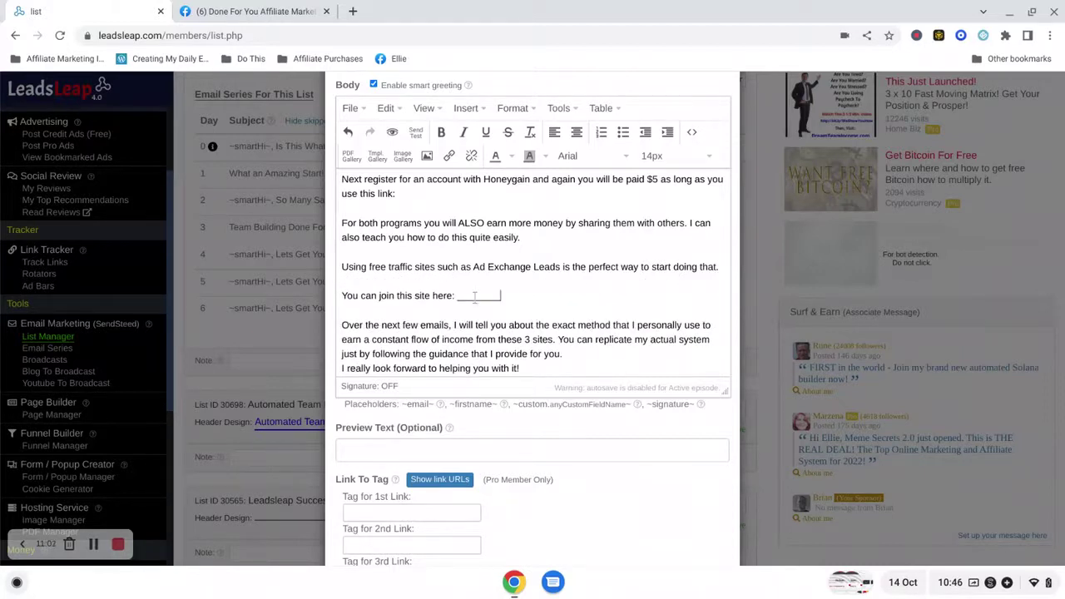
pyautogui.moveTo(503, 297); pyautogui.dragTo(331, 299)
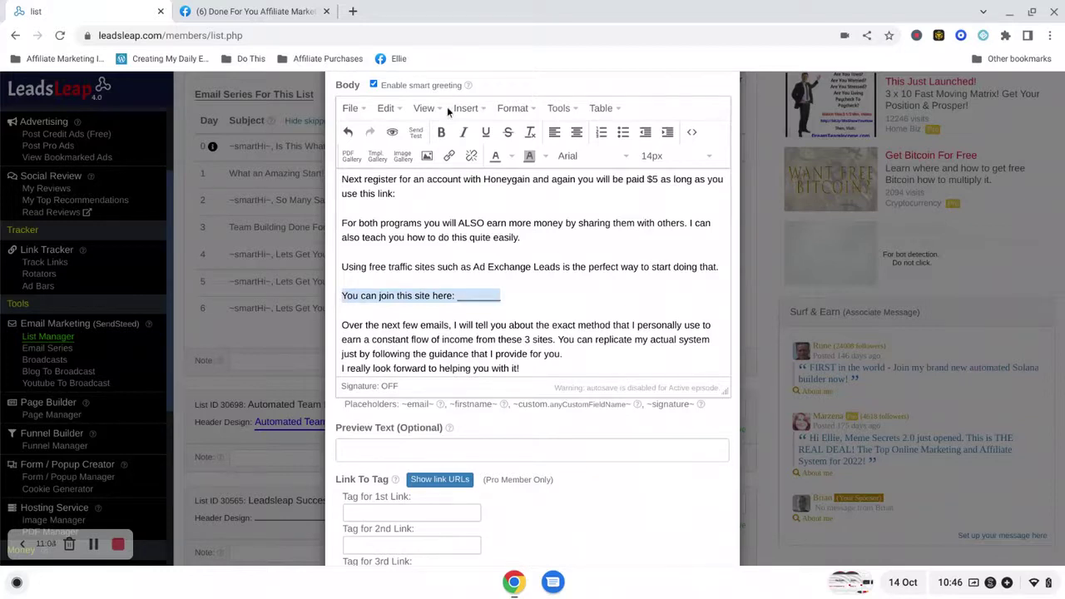
pyautogui.click(441, 133)
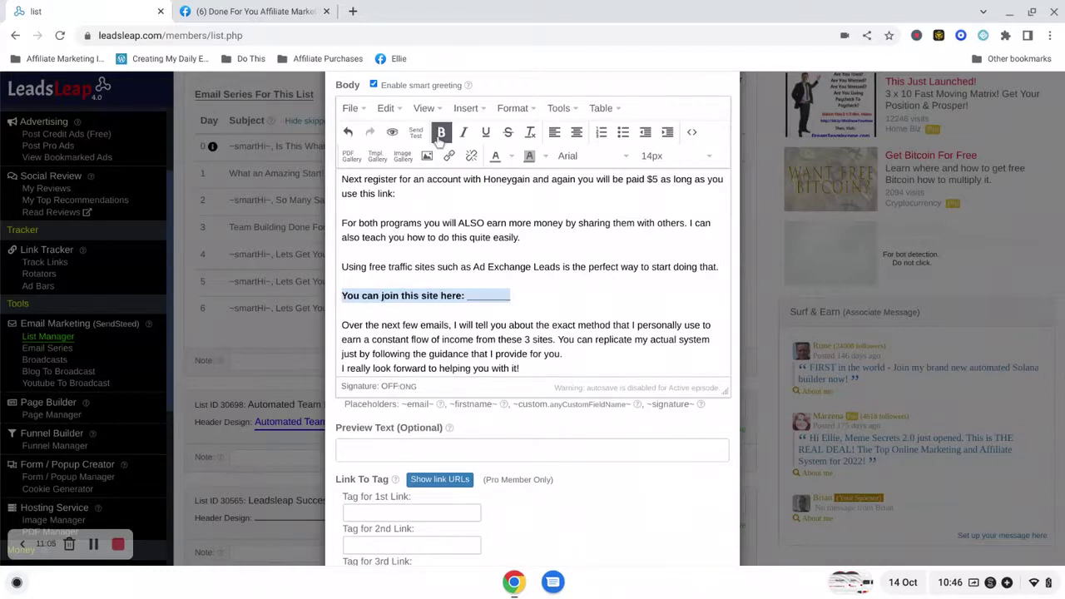
pyautogui.click(573, 296)
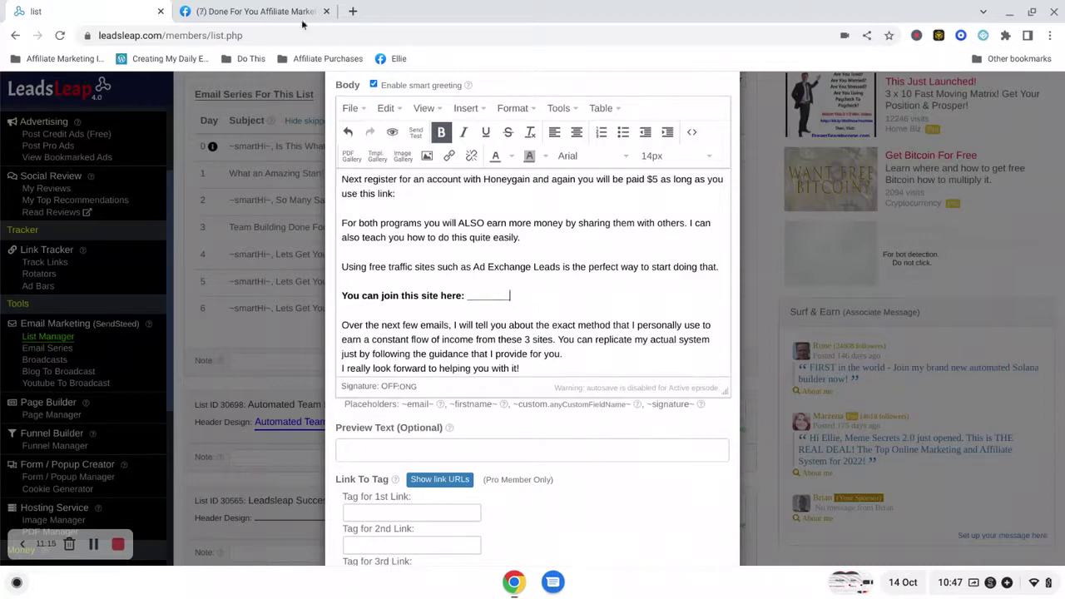
pyautogui.click(261, 11)
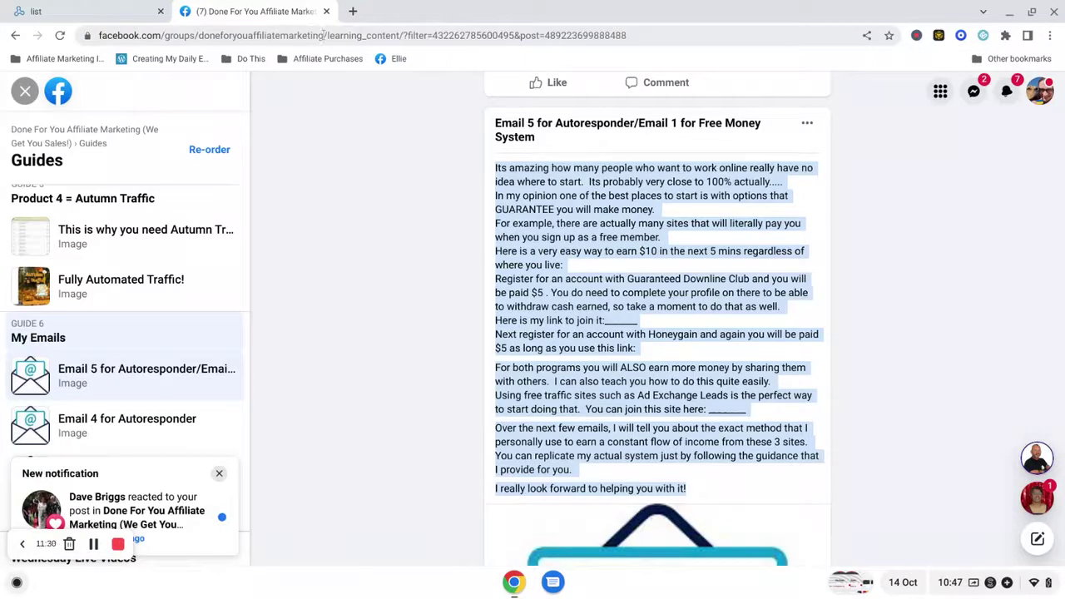
pyautogui.moveTo(325, 35); pyautogui.dragTo(60, 23)
pyautogui.hotkey('ctrl', 'c')
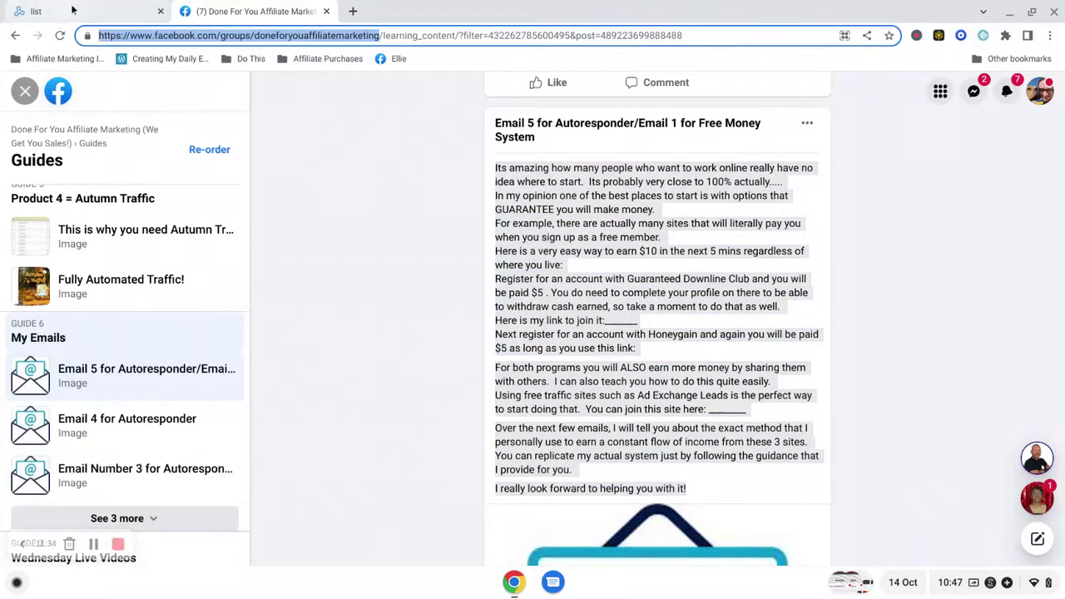
pyautogui.click(72, 10)
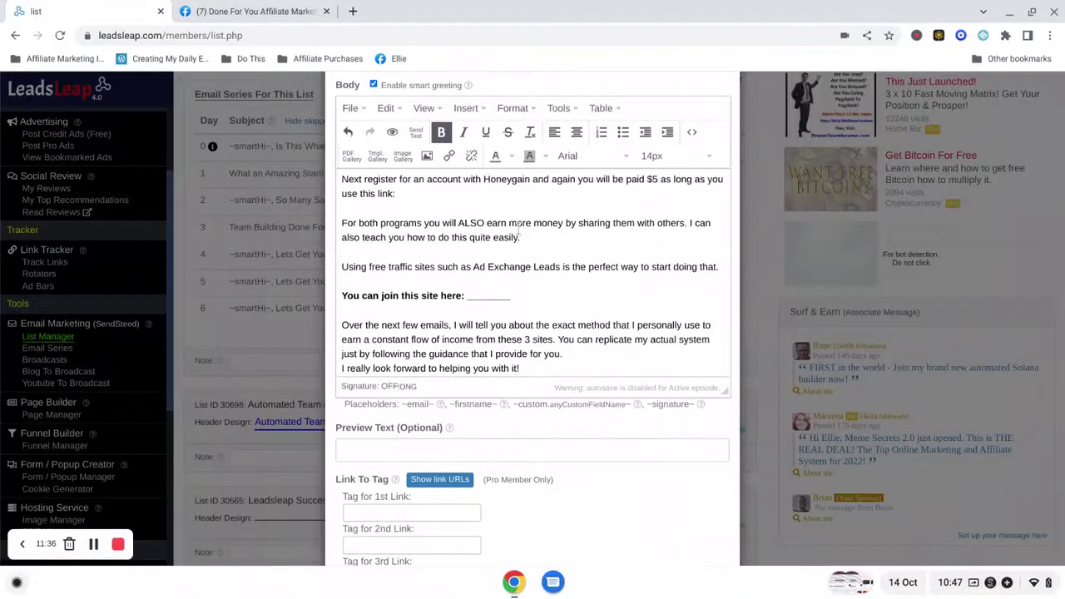
pyautogui.click(553, 308)
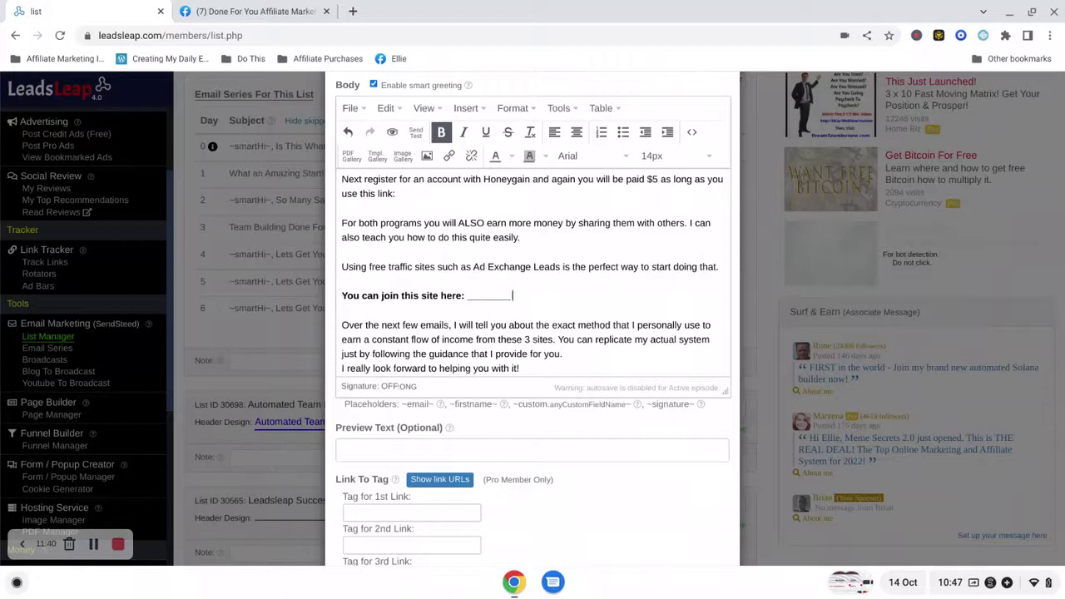
pyautogui.press('Return')
pyautogui.hotkey('ctrl', 'v')
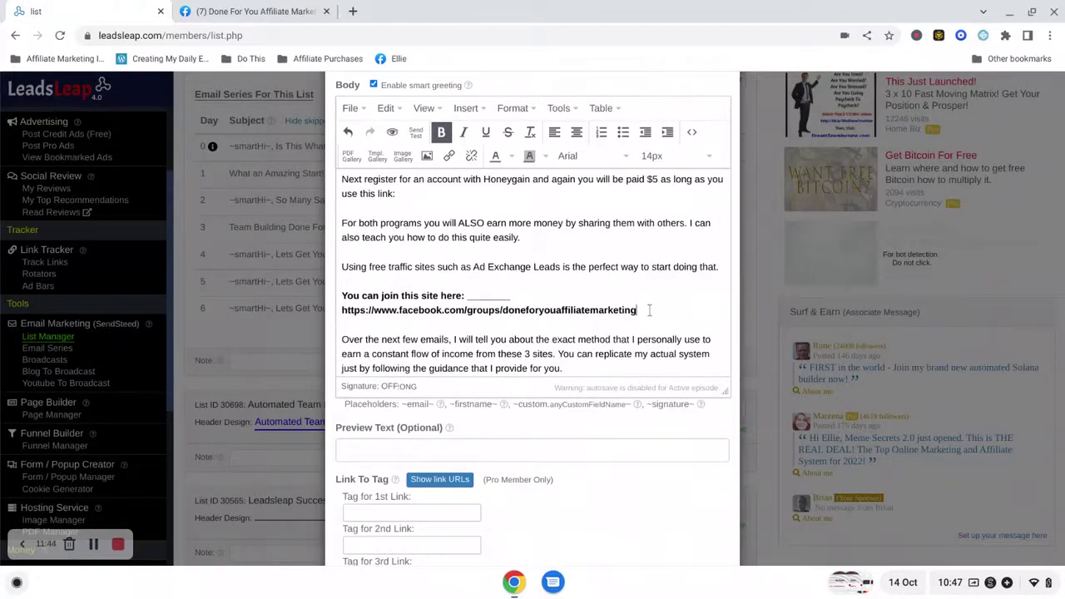
# - Turn the pasted Facebook group address into a hyperlink that points to the same URL
pyautogui.moveTo(649, 310); pyautogui.dragTo(337, 314)
pyautogui.hotkey('ctrl', 'c')
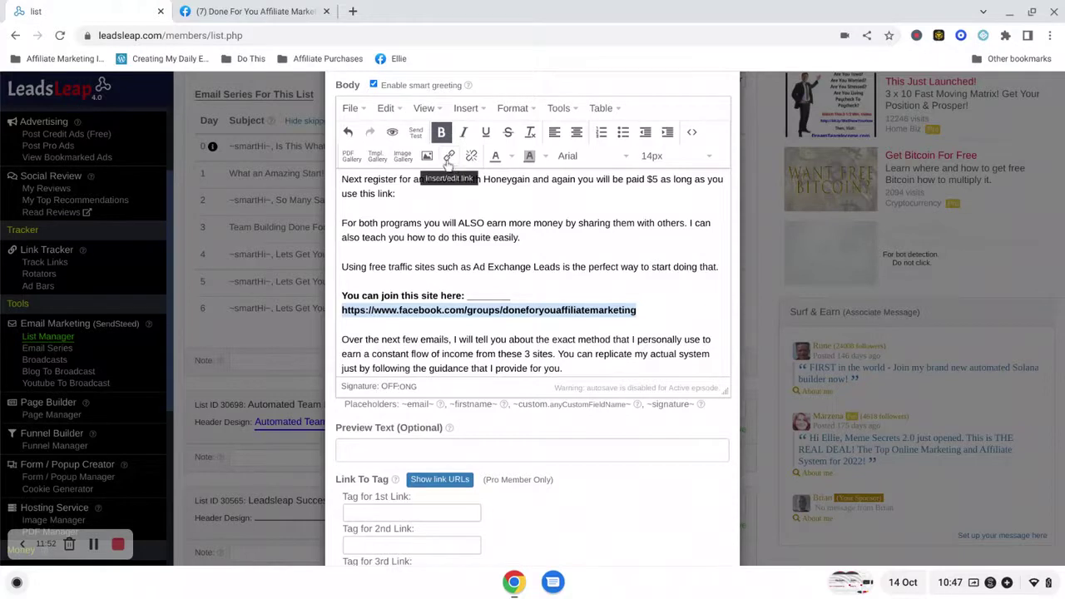
pyautogui.click(449, 157)
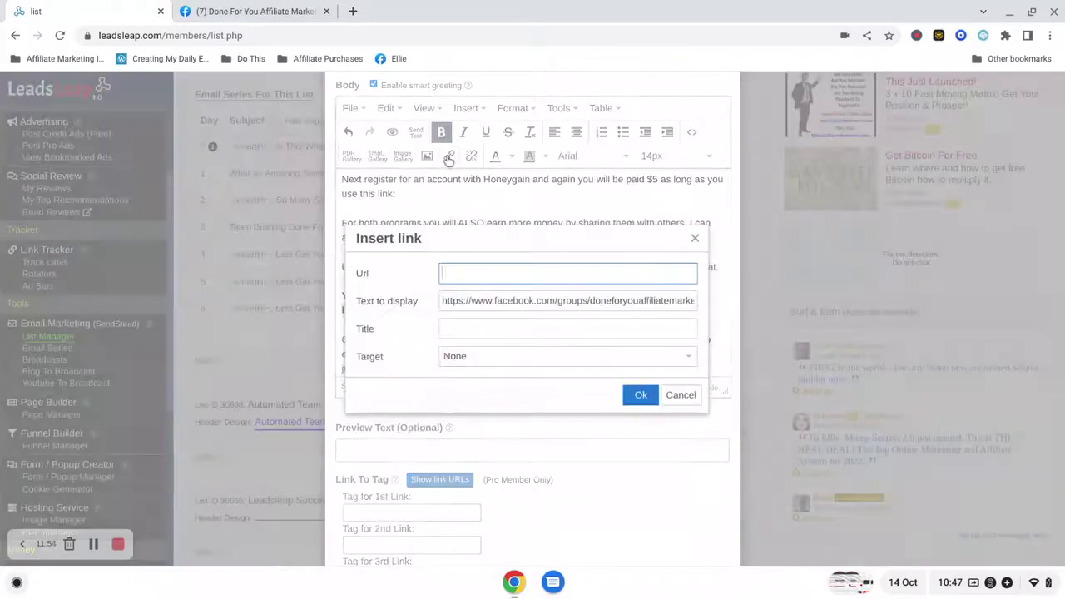
pyautogui.hotkey('ctrl', 'v')
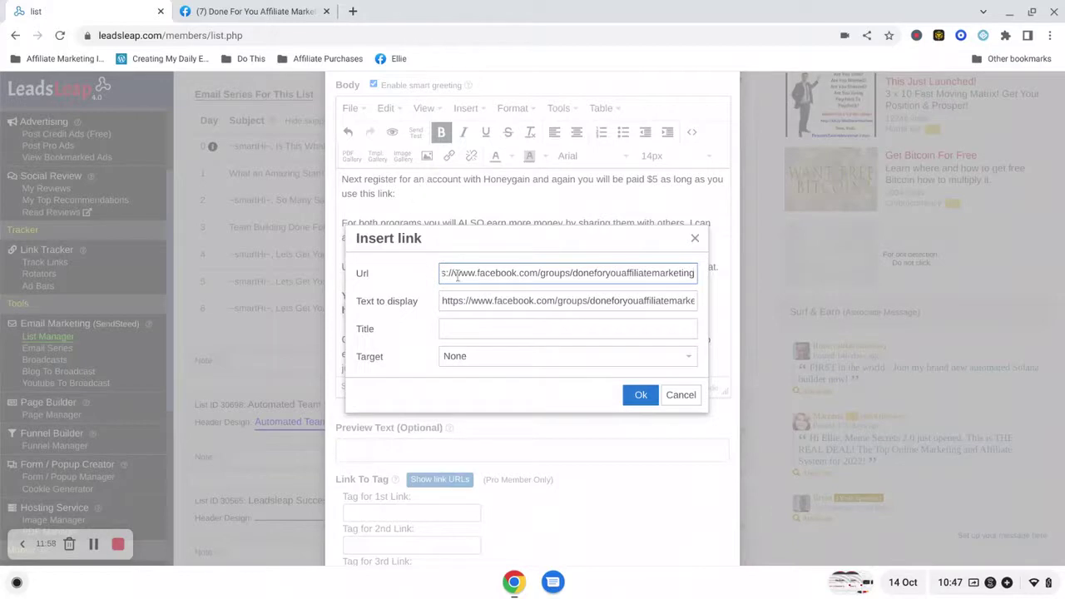
pyautogui.click(641, 394)
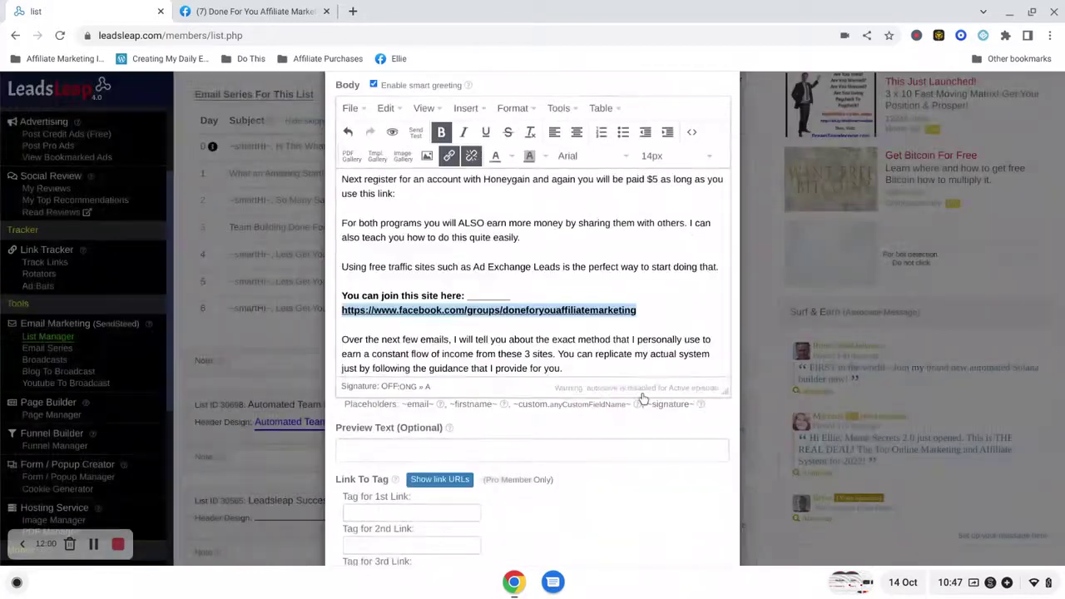
pyautogui.click(677, 315)
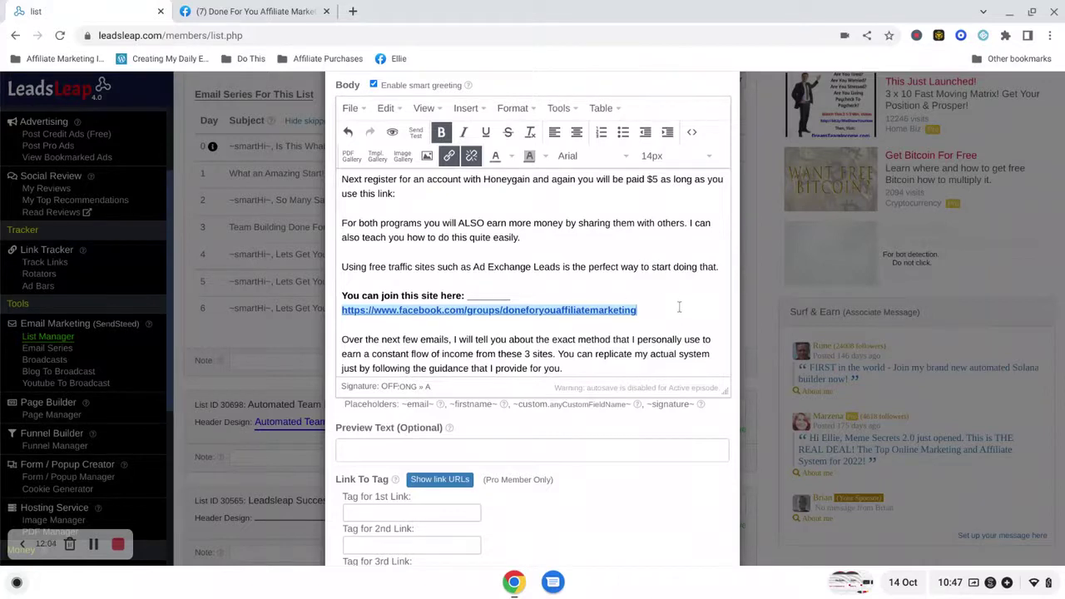
# - Insert a blank line above "I really look forward to helping you with it!" and save the email's changes
pyautogui.click(607, 367)
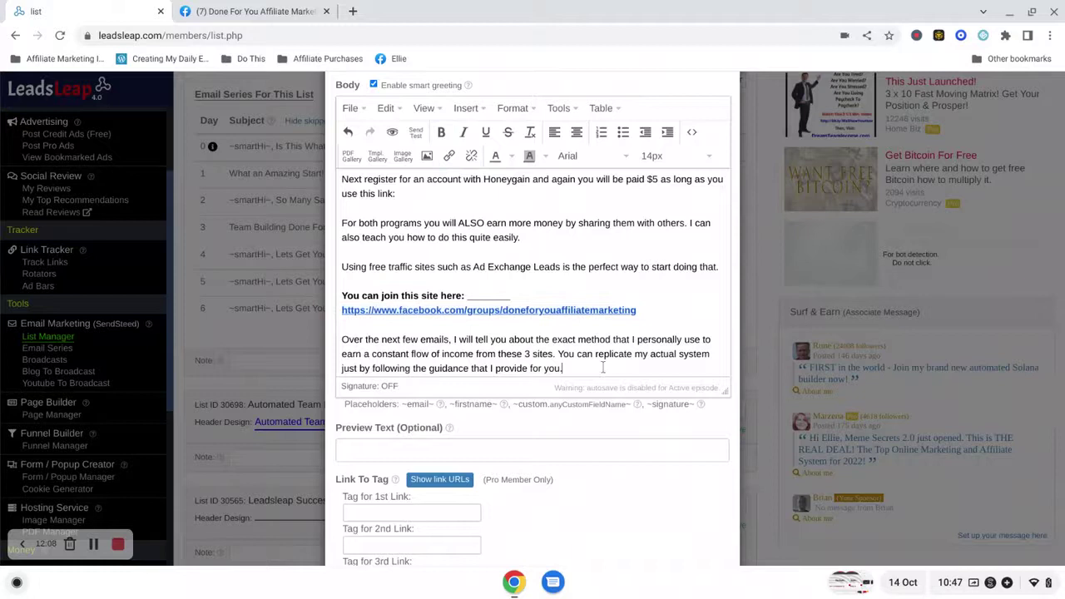
pyautogui.press('Down')
pyautogui.scroll(-2, 536, 273)
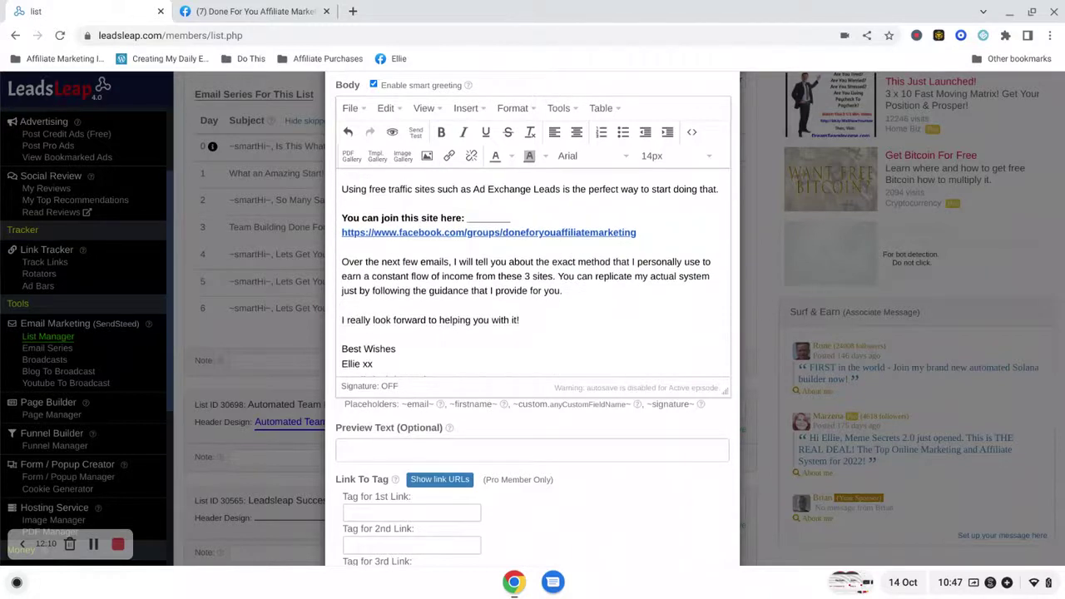
pyautogui.scroll(-3, 533, 316)
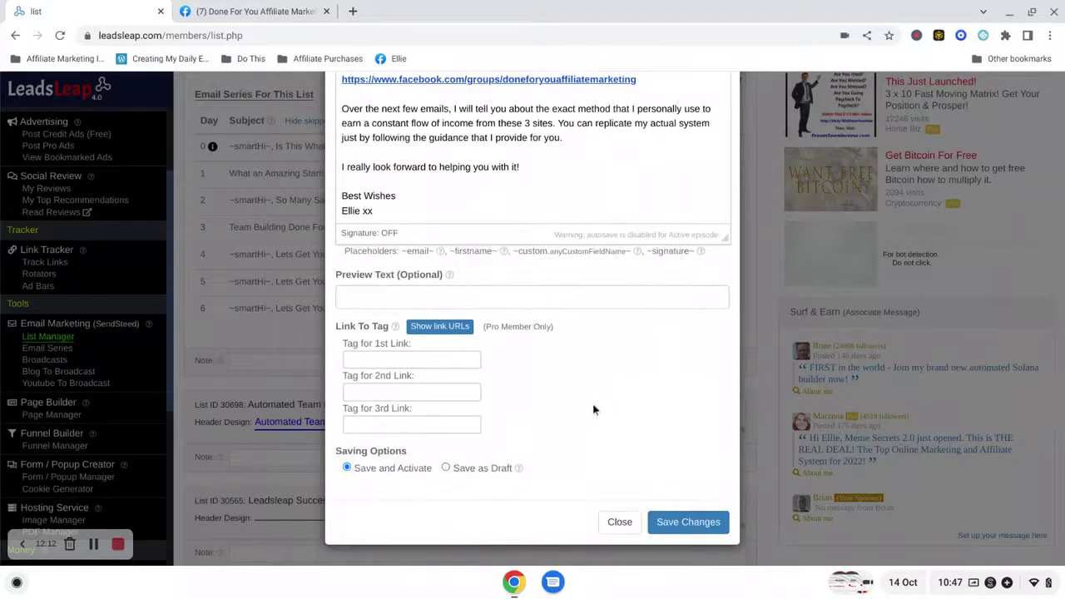
pyautogui.click(704, 523)
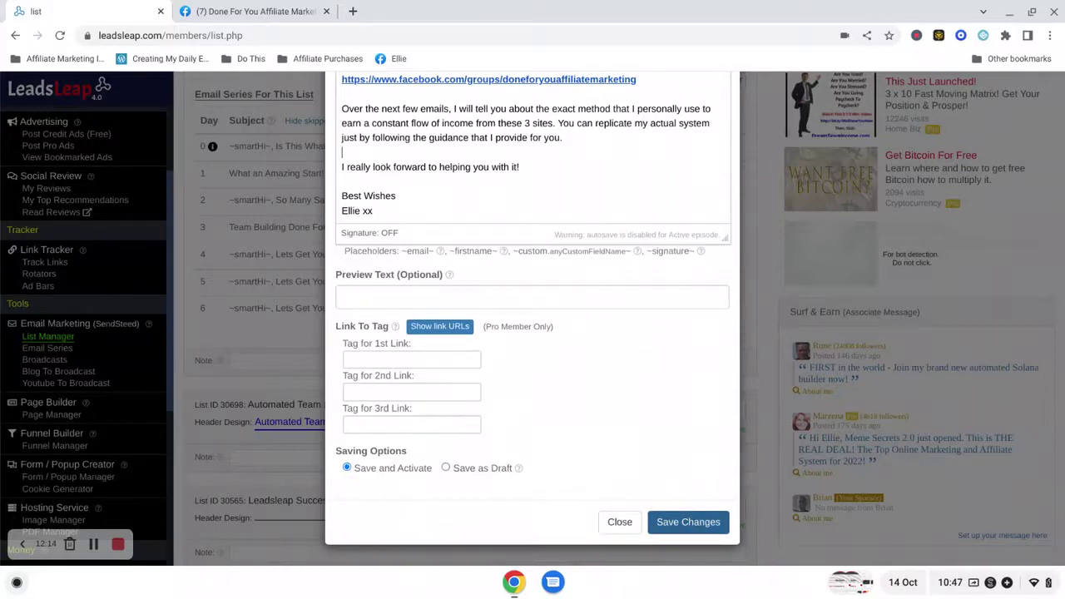
pyautogui.click(694, 524)
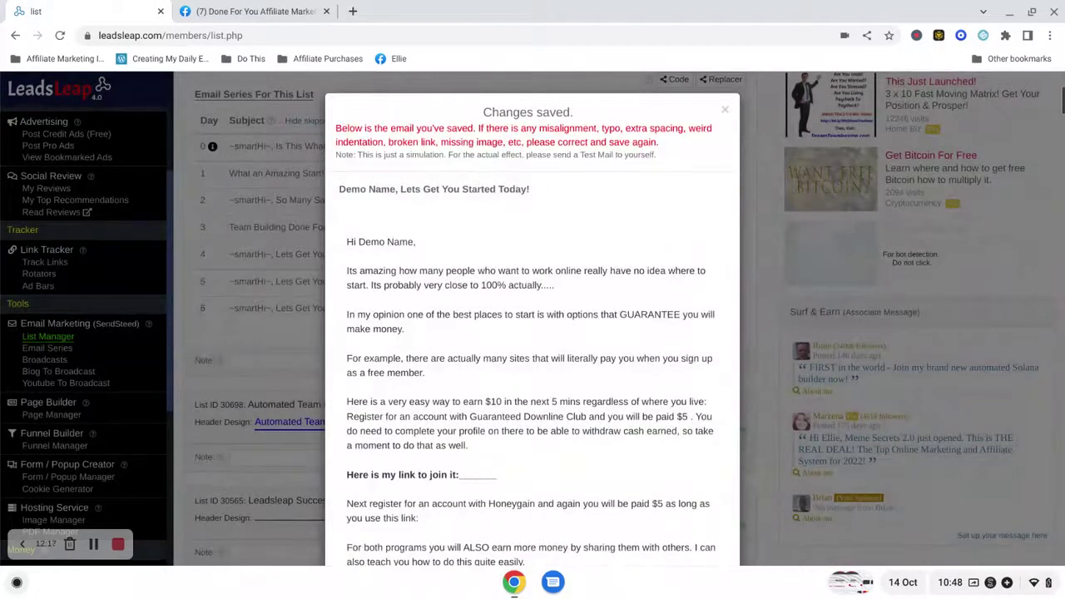
# - Review the preview of the saved email down to its footer, checking spacing and links, and close it
pyautogui.scroll(-3, 532, 333)
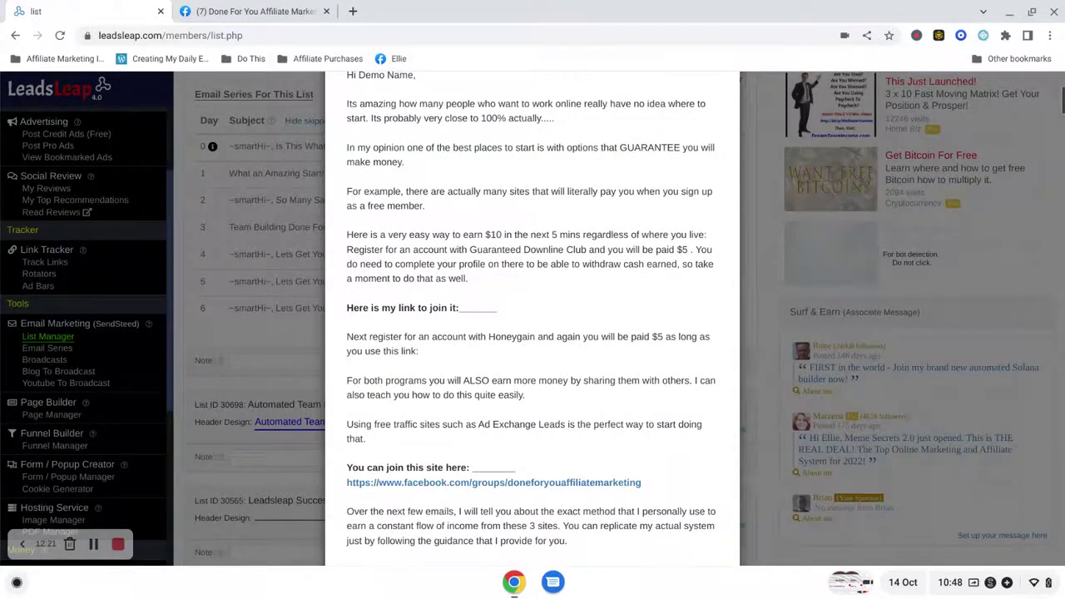
pyautogui.scroll(-3, 665, 466)
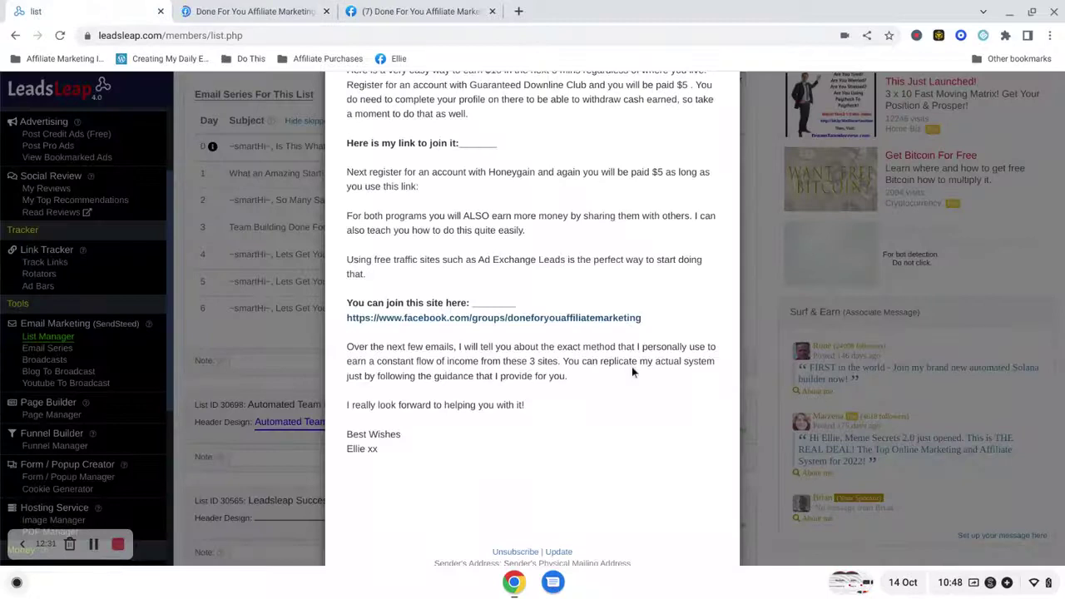
pyautogui.scroll(-3, 632, 366)
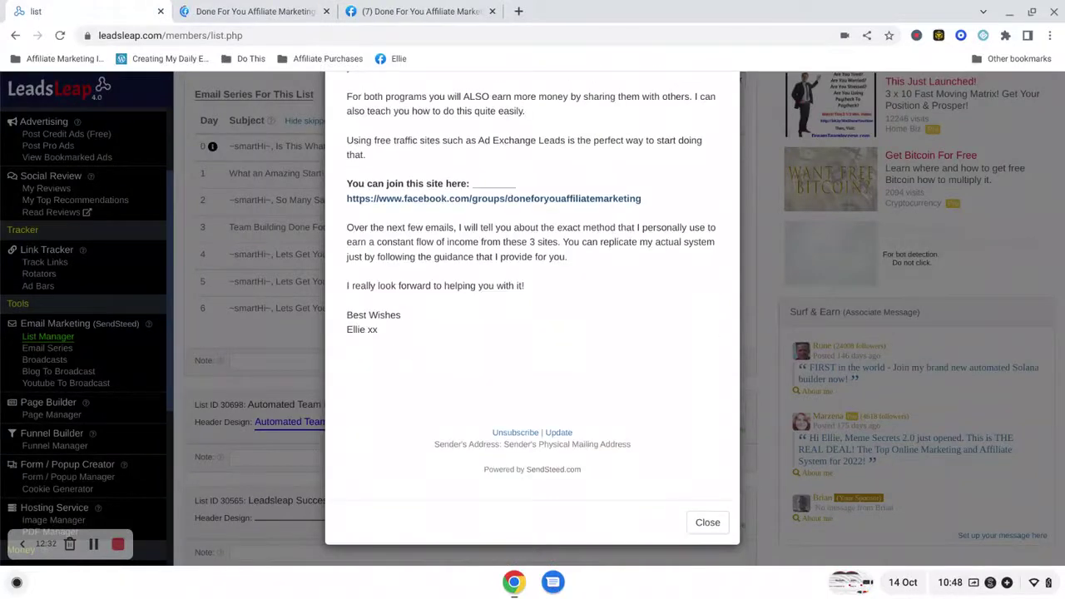
pyautogui.click(709, 523)
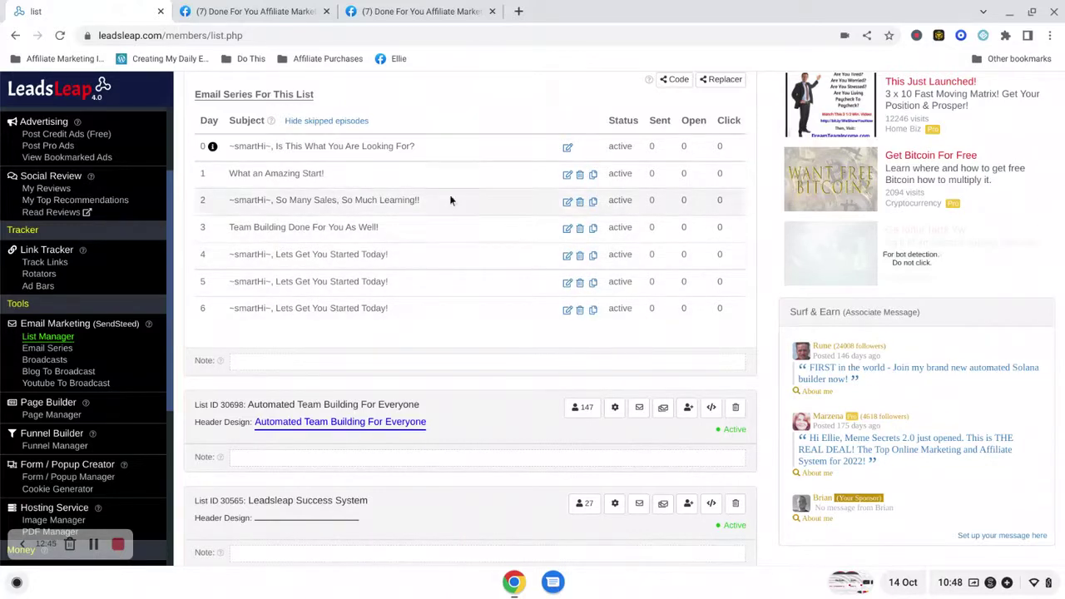
# - Open the settings of the Affiliate Group Emails list and look through its customization, signature and activation options
pyautogui.scroll(2, 452, 199)
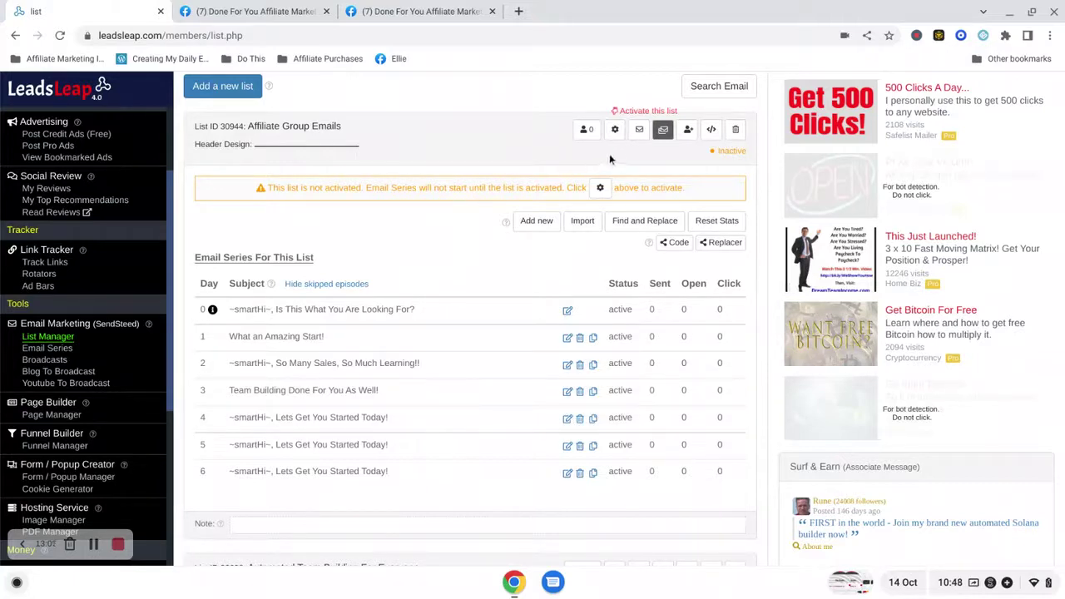
pyautogui.click(614, 131)
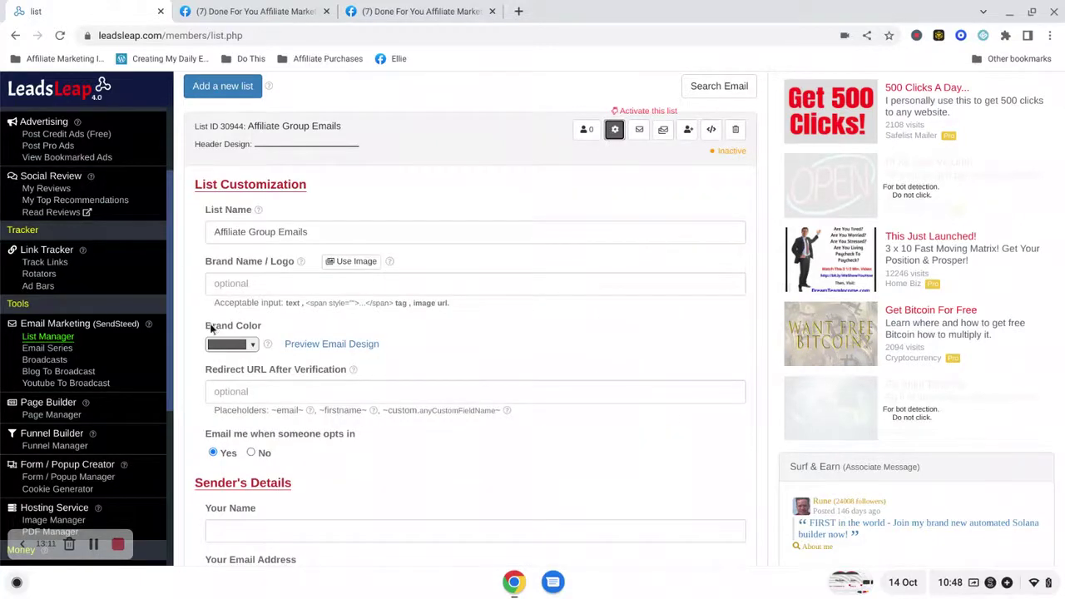
pyautogui.scroll(-4, 448, 386)
pyautogui.scroll(-5, 470, 316)
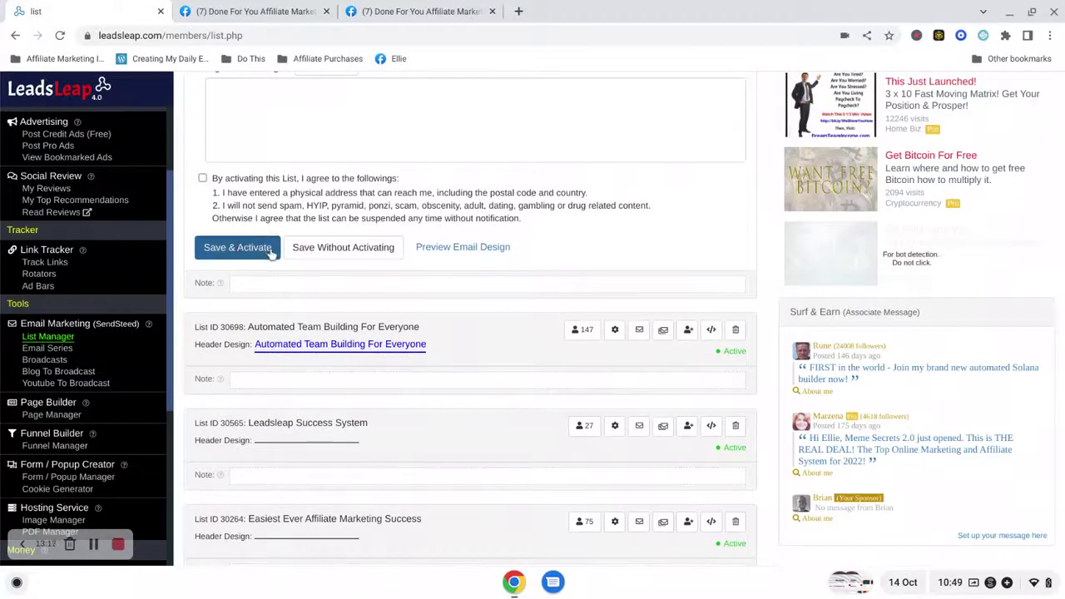
pyautogui.scroll(6, 759, 253)
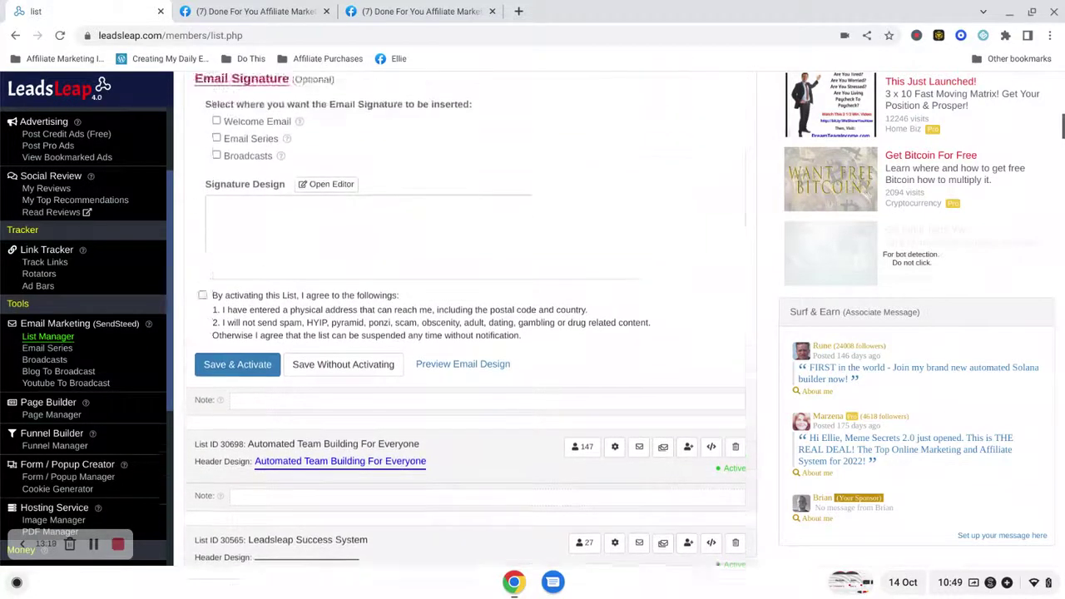
pyautogui.scroll(5, 759, 252)
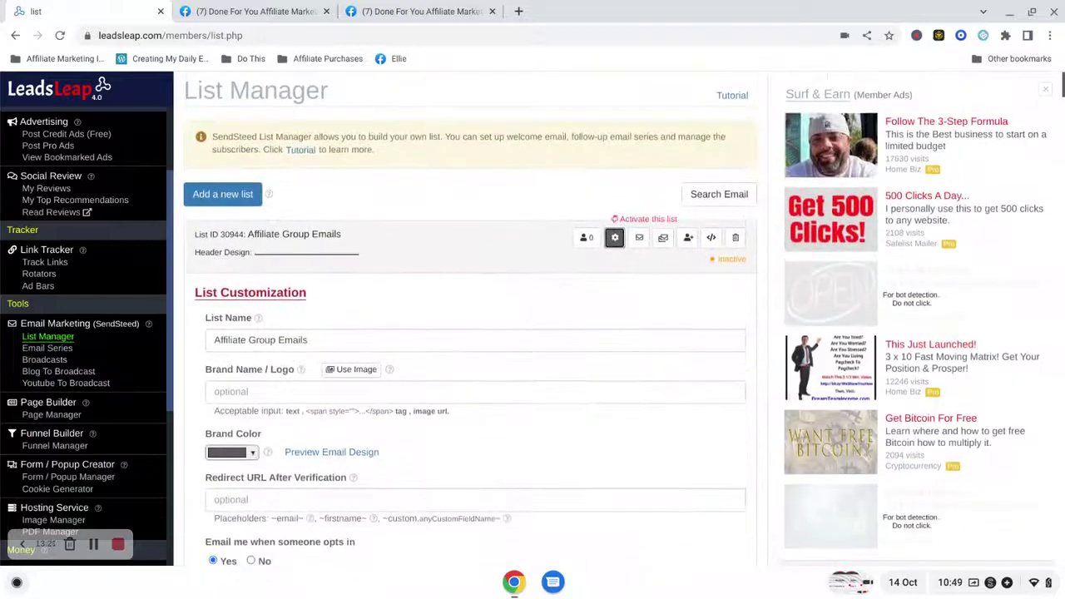